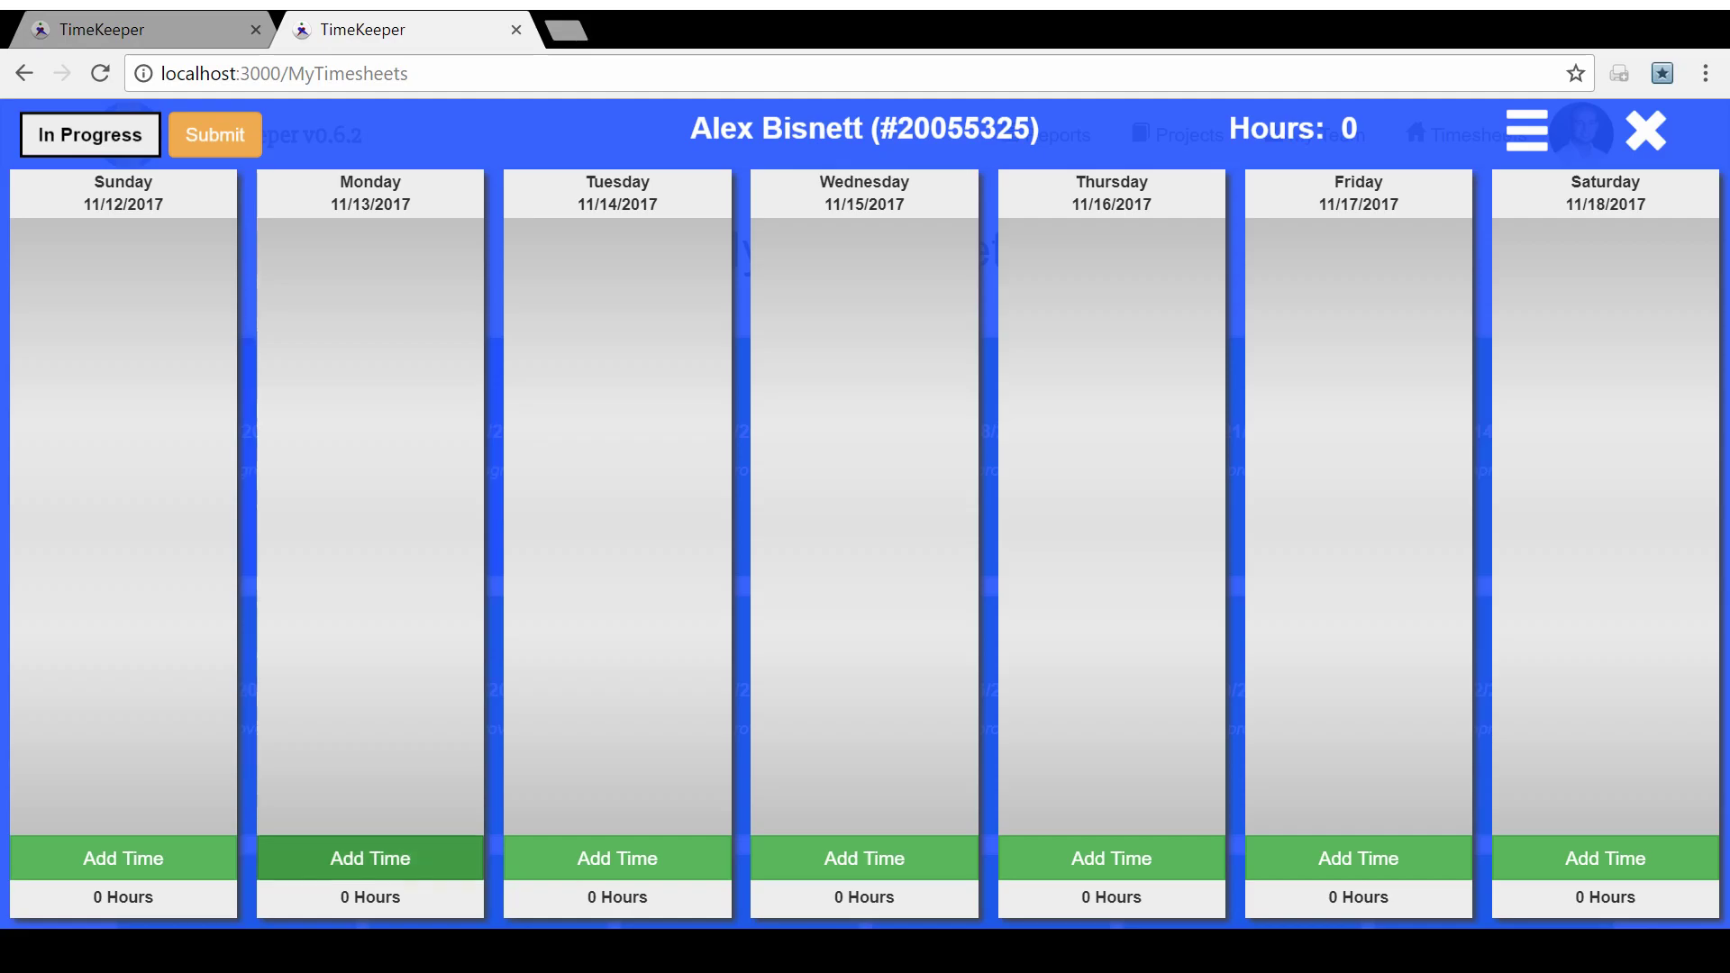
# Add a one-hour Meeting activity on the TimeKeeper Development project to Monday 11/13/2017.
pyautogui.click(388, 854)
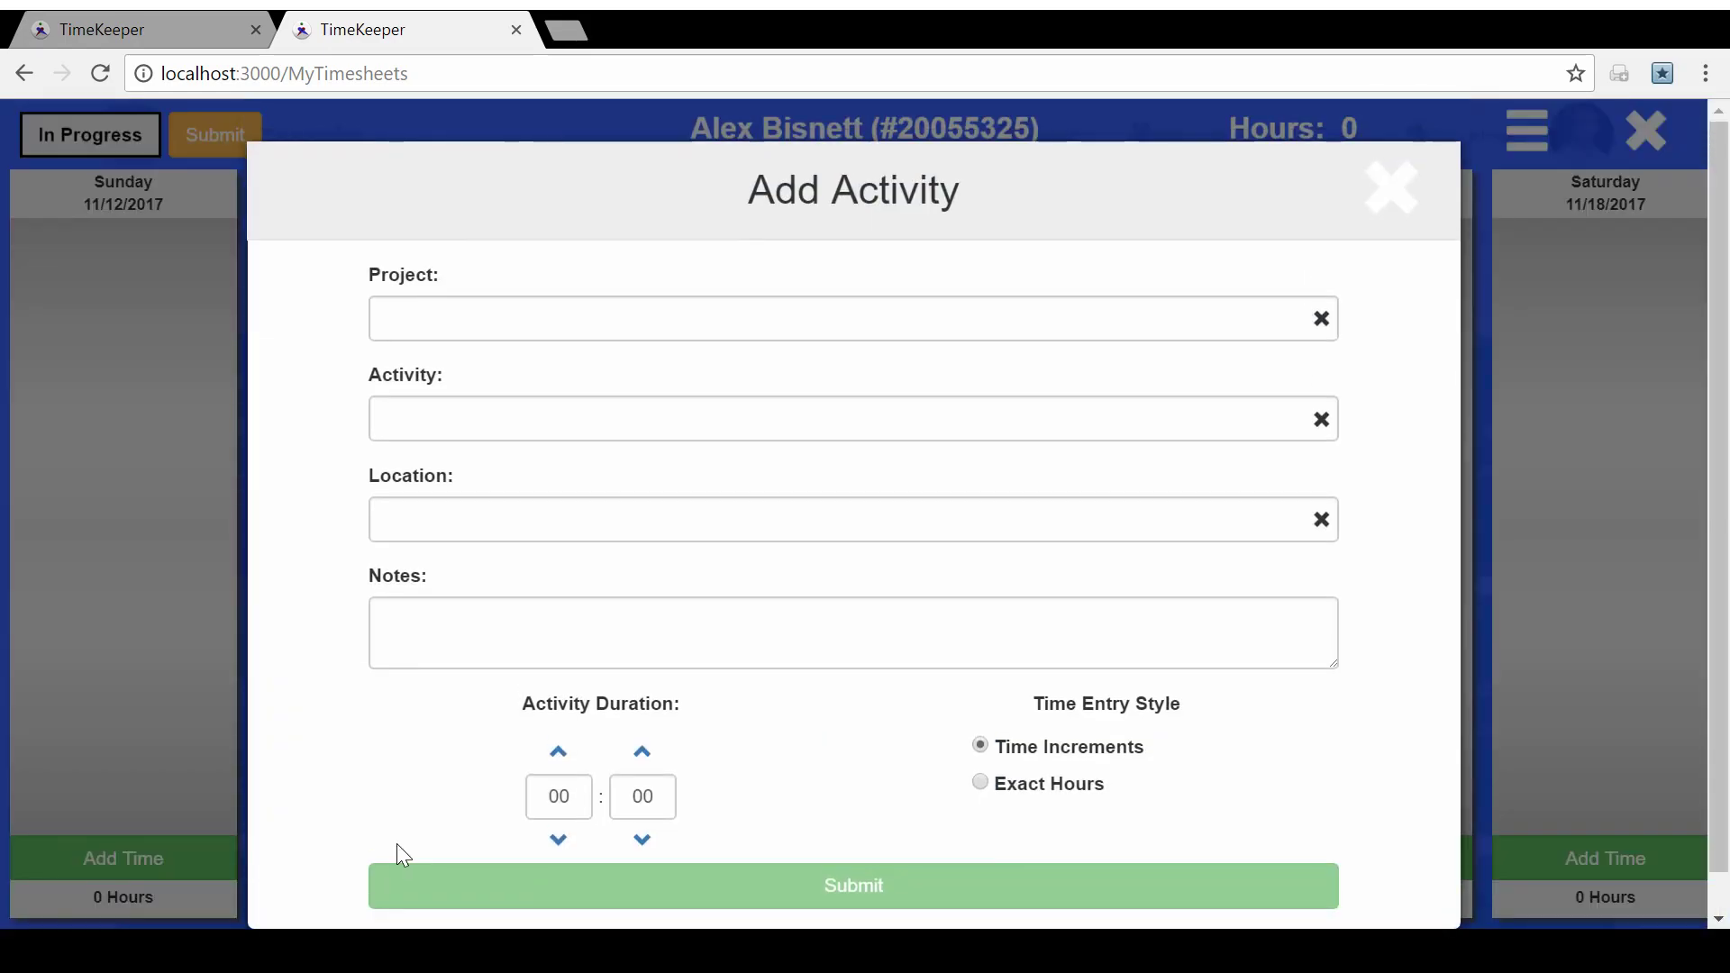
pyautogui.click(716, 322)
pyautogui.write('TimeKeeper Development')
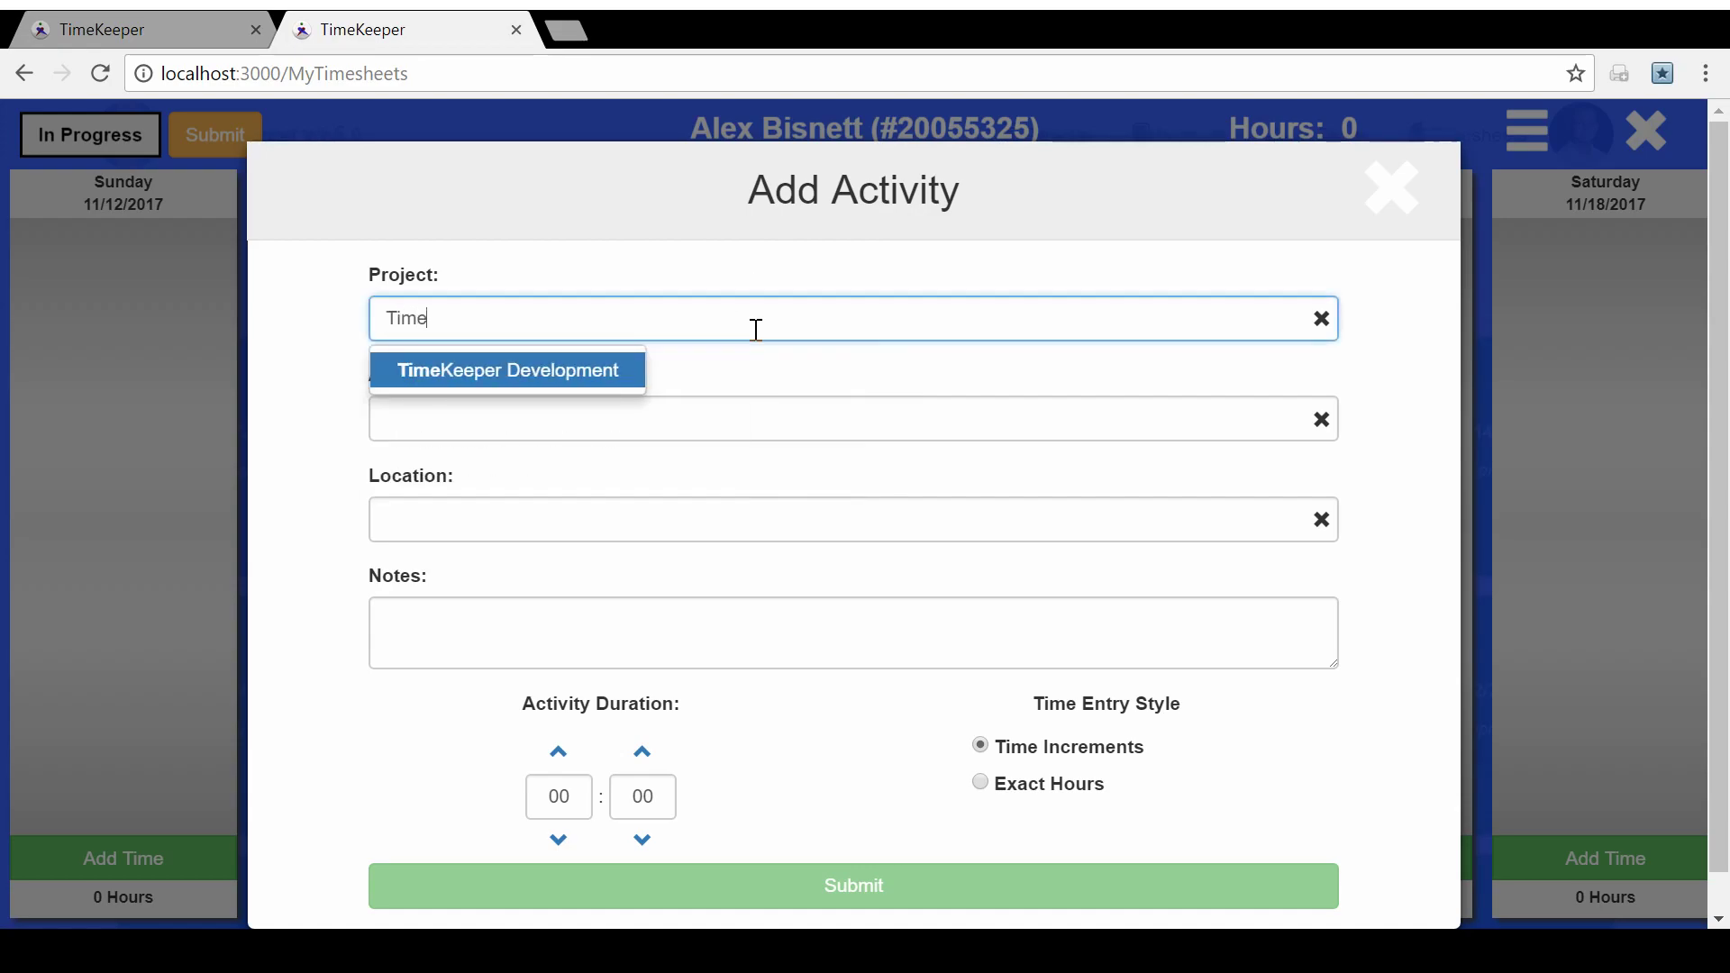
pyautogui.press('Return')
pyautogui.press('Tab')
pyautogui.write('Mee')
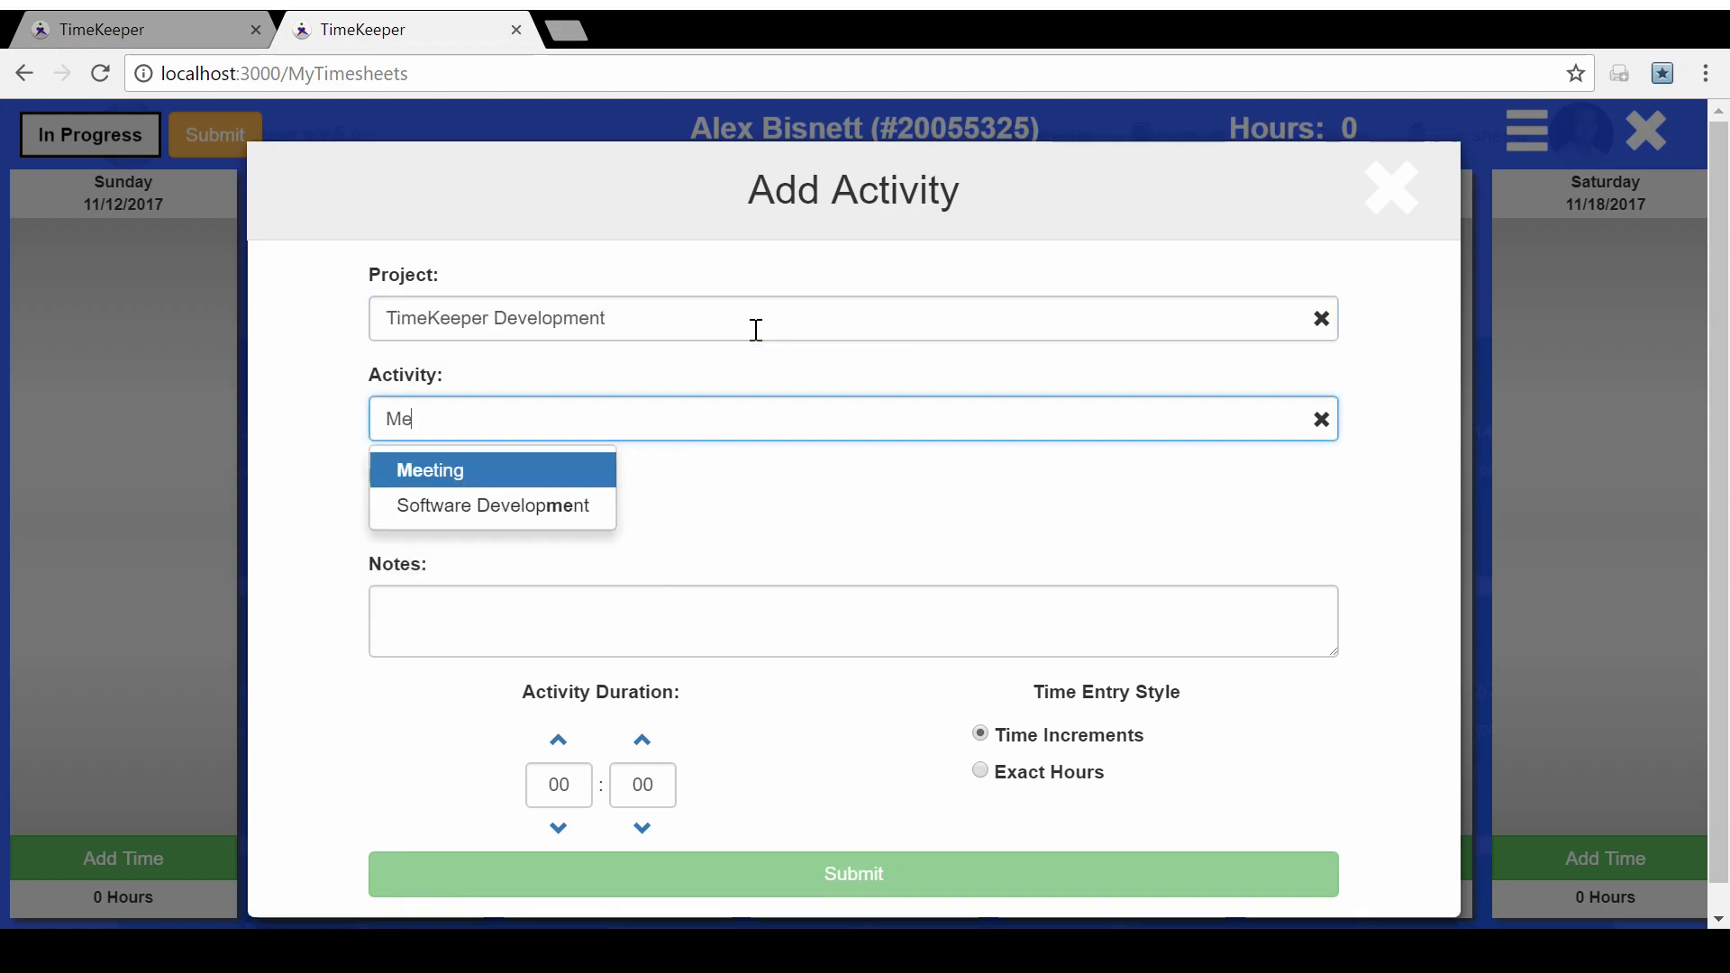
pyautogui.press('Return')
pyautogui.click(559, 739)
pyautogui.moveTo(978, 892); pyautogui.dragTo(971, 880)
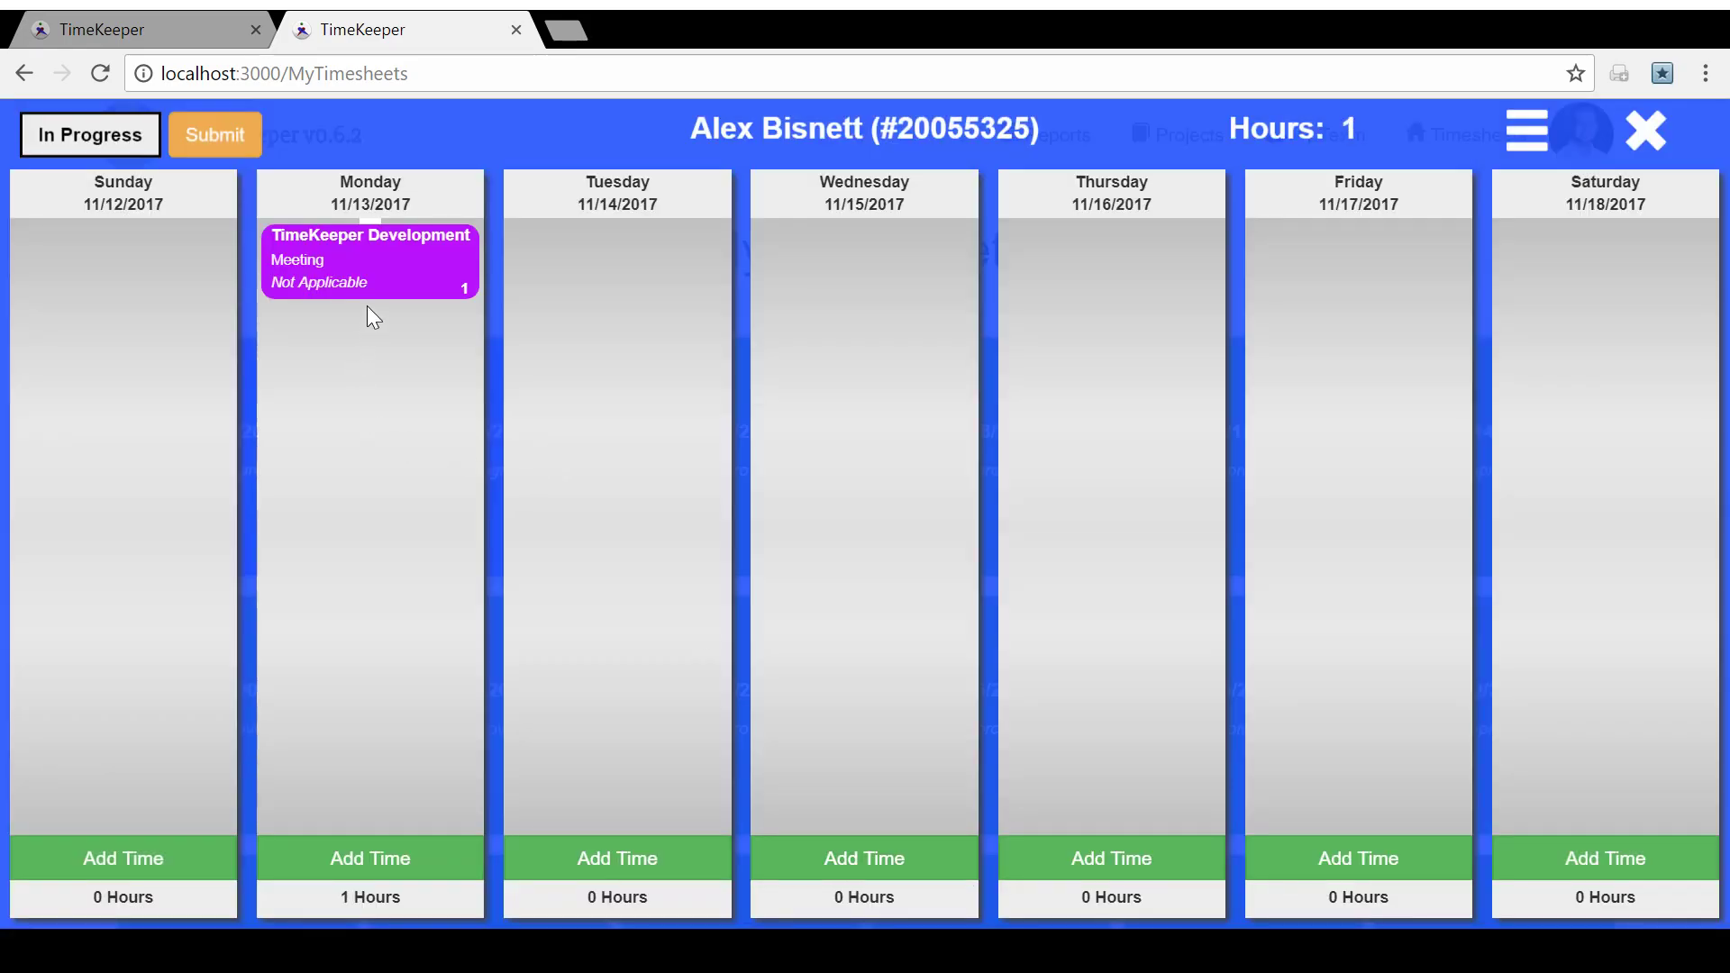
# Save Monday's Meeting entry as a favorite named "TimeKeeper Meeting".
pyautogui.moveTo(396, 279)
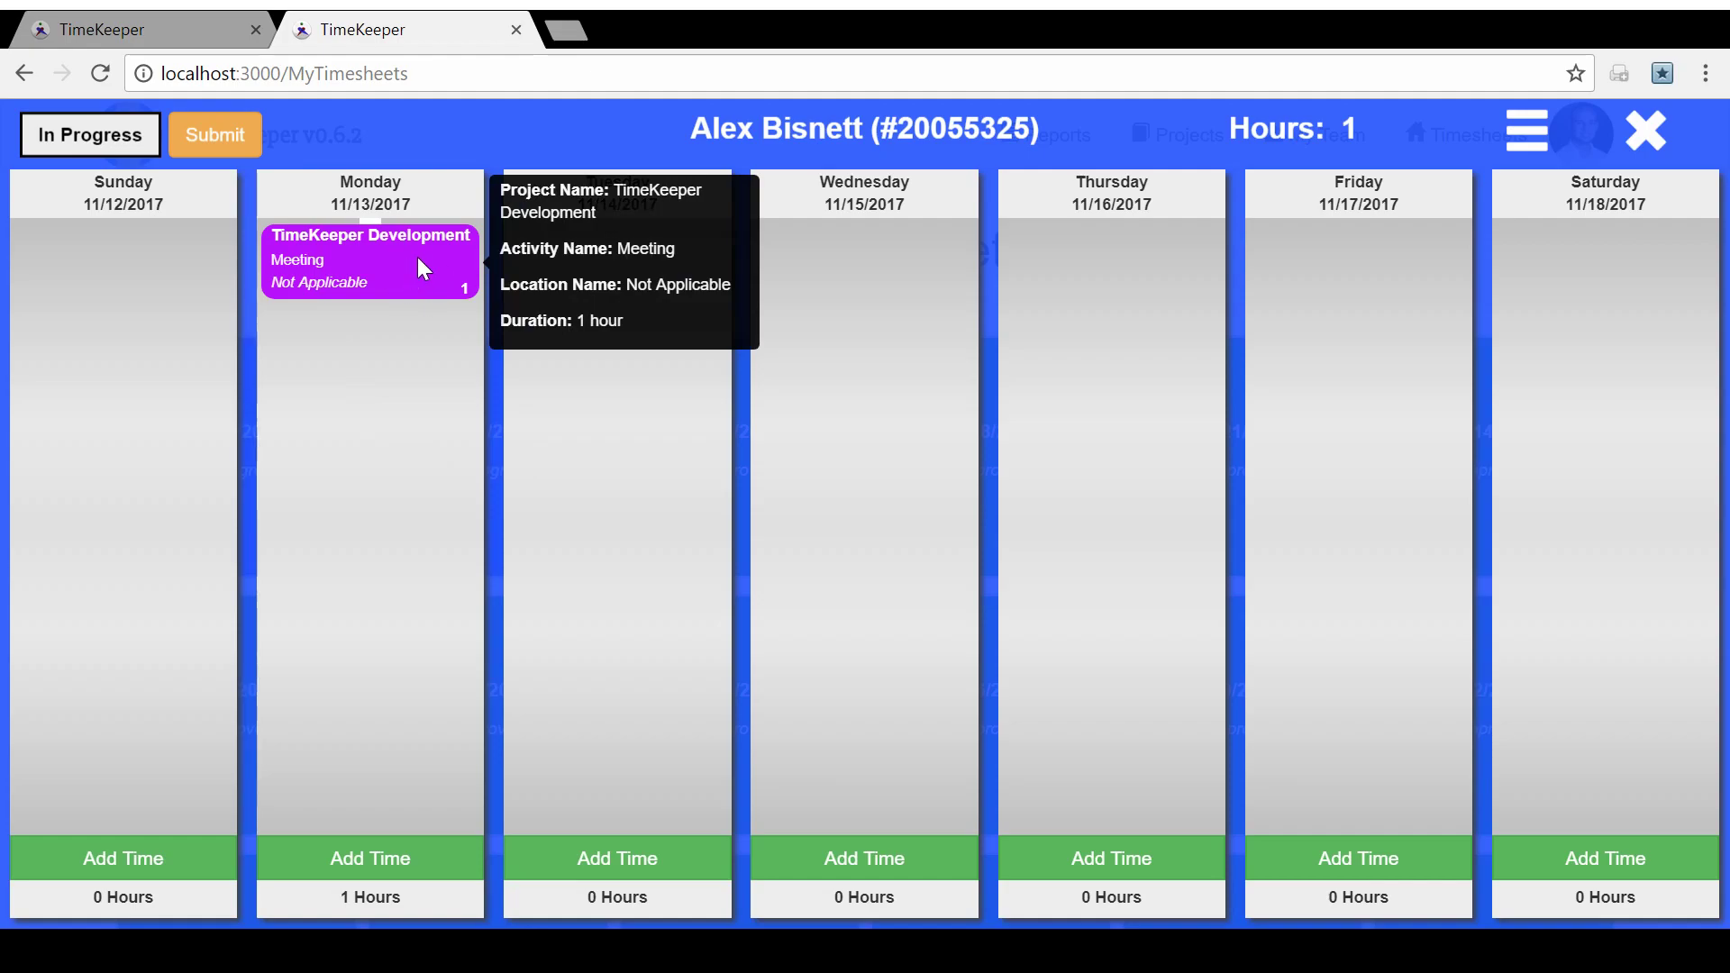
pyautogui.rightClick(418, 259)
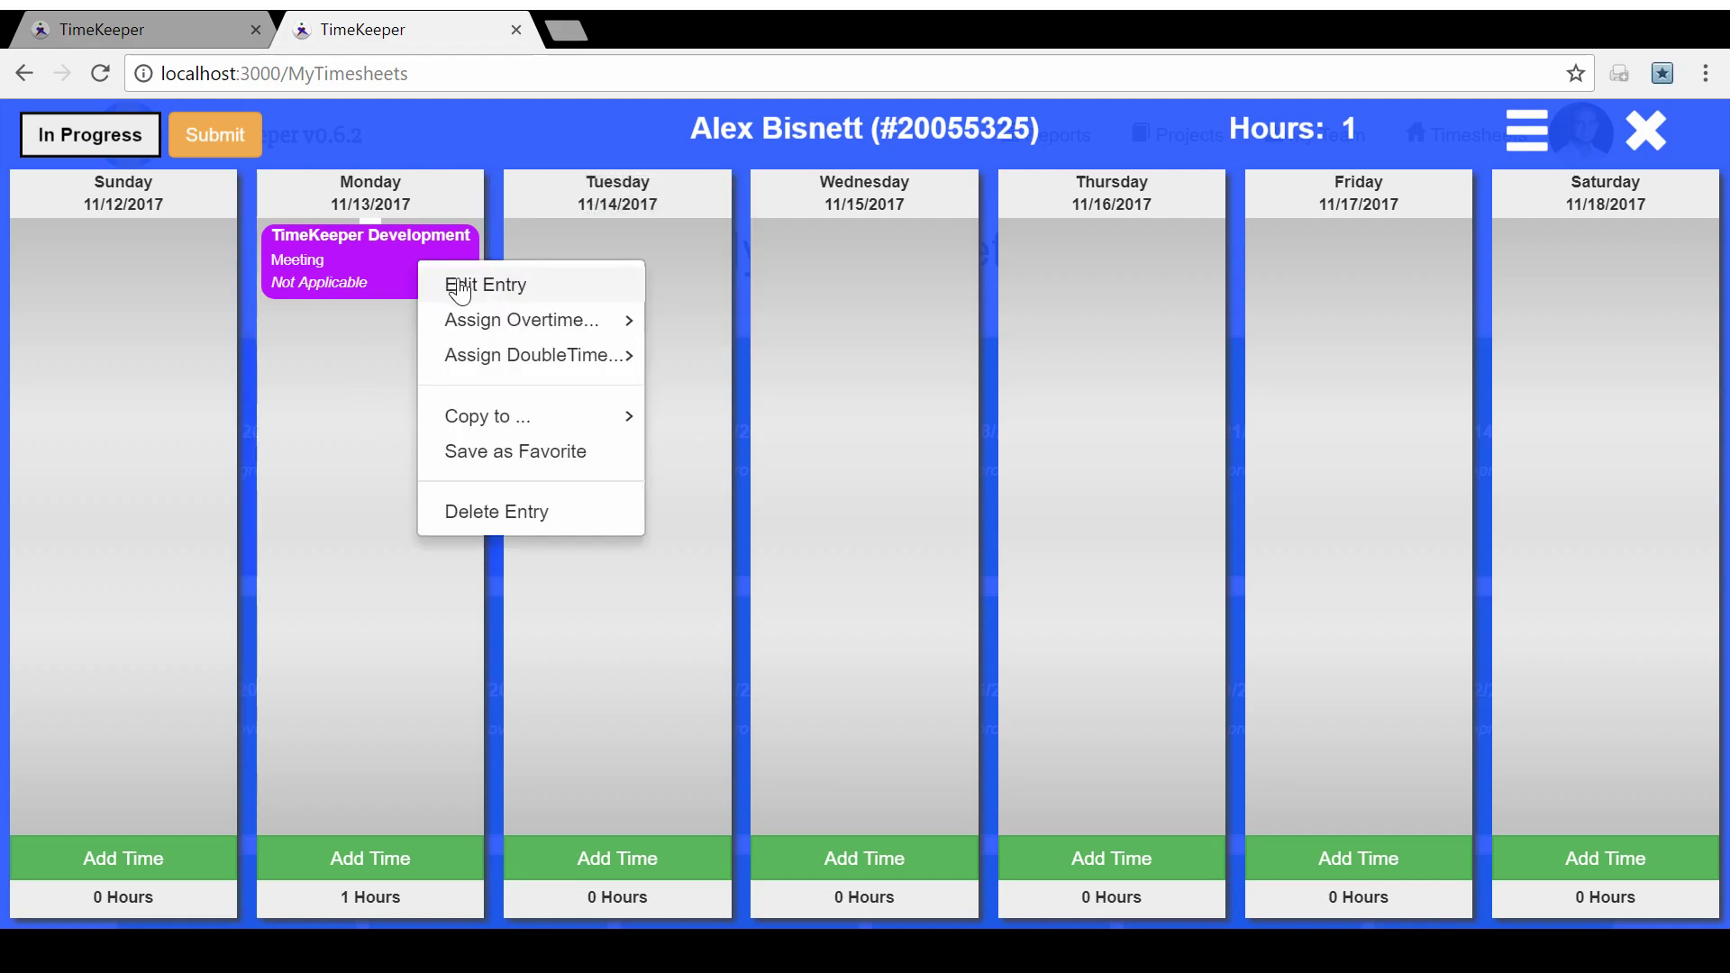
pyautogui.click(554, 452)
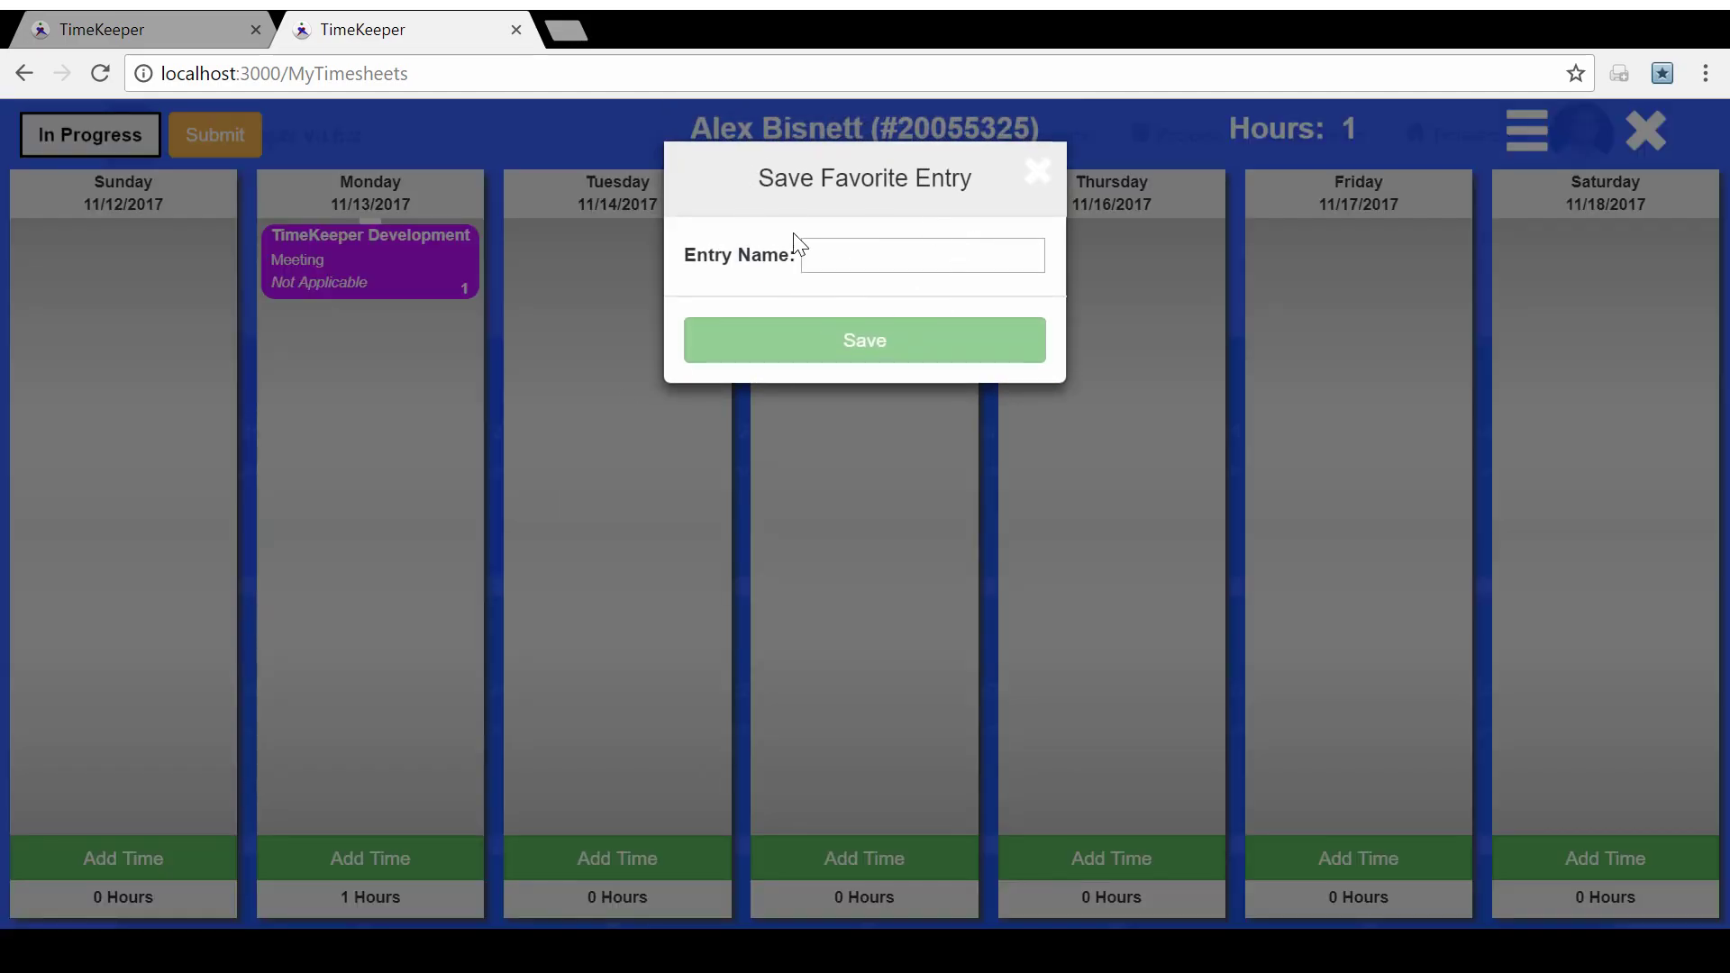
pyautogui.click(851, 245)
pyautogui.write('T')
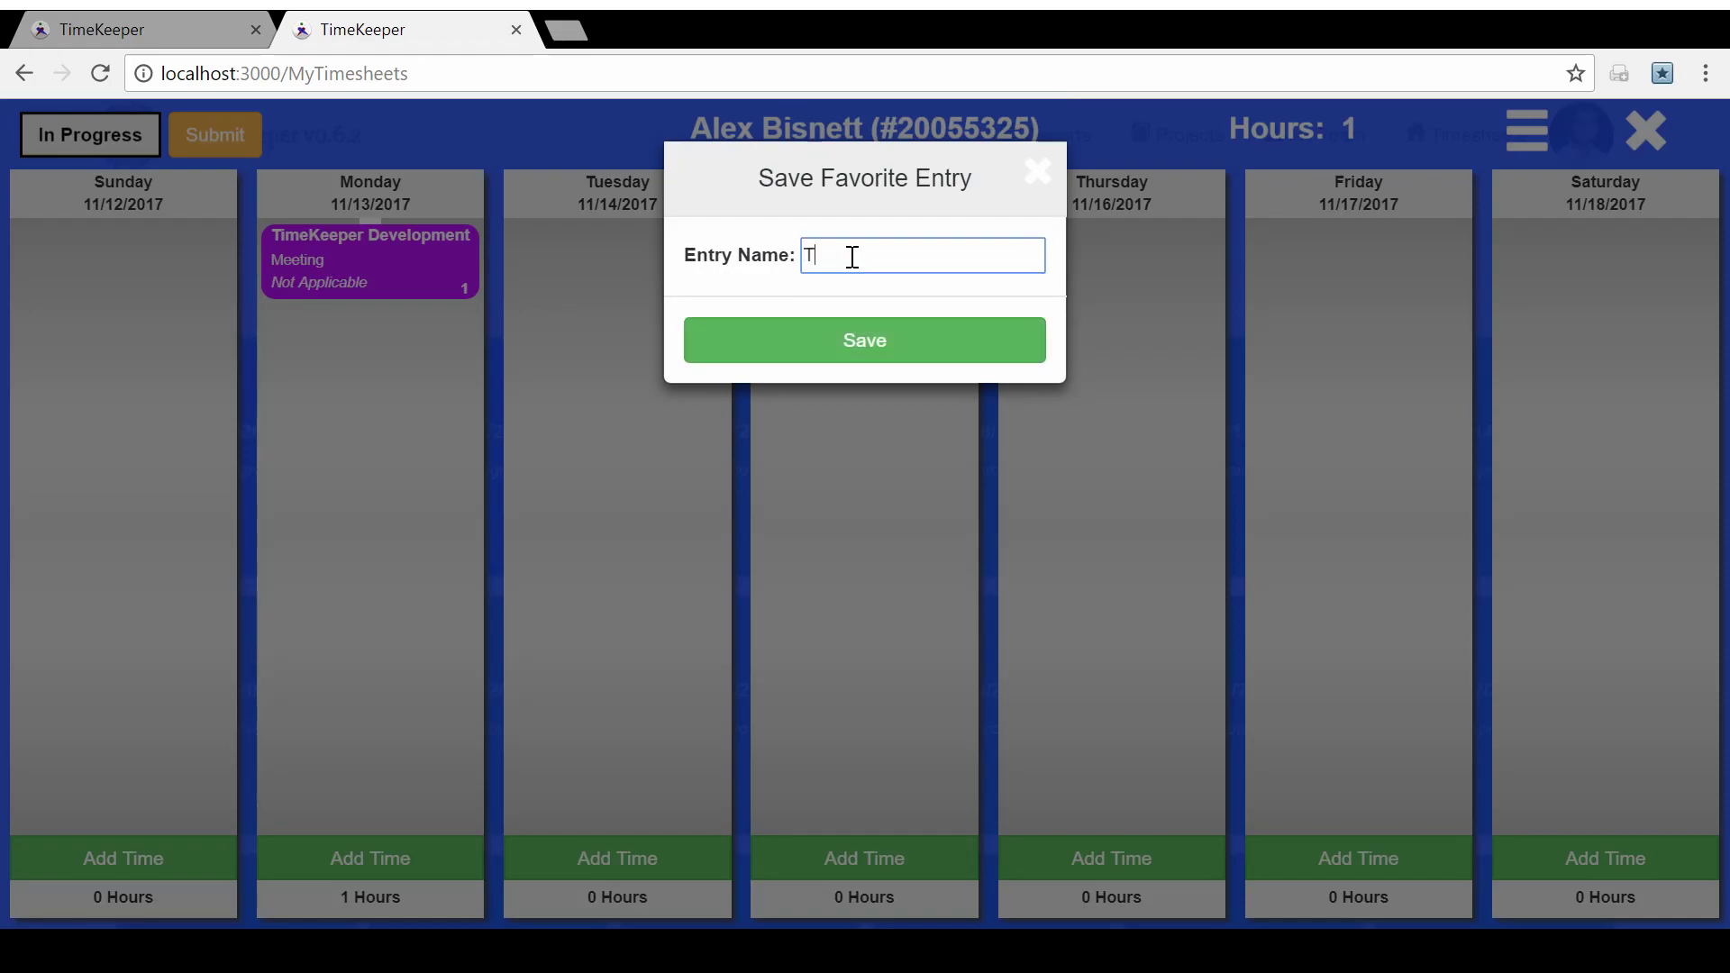
pyautogui.write('imeKeeper Meeting')
pyautogui.click(908, 340)
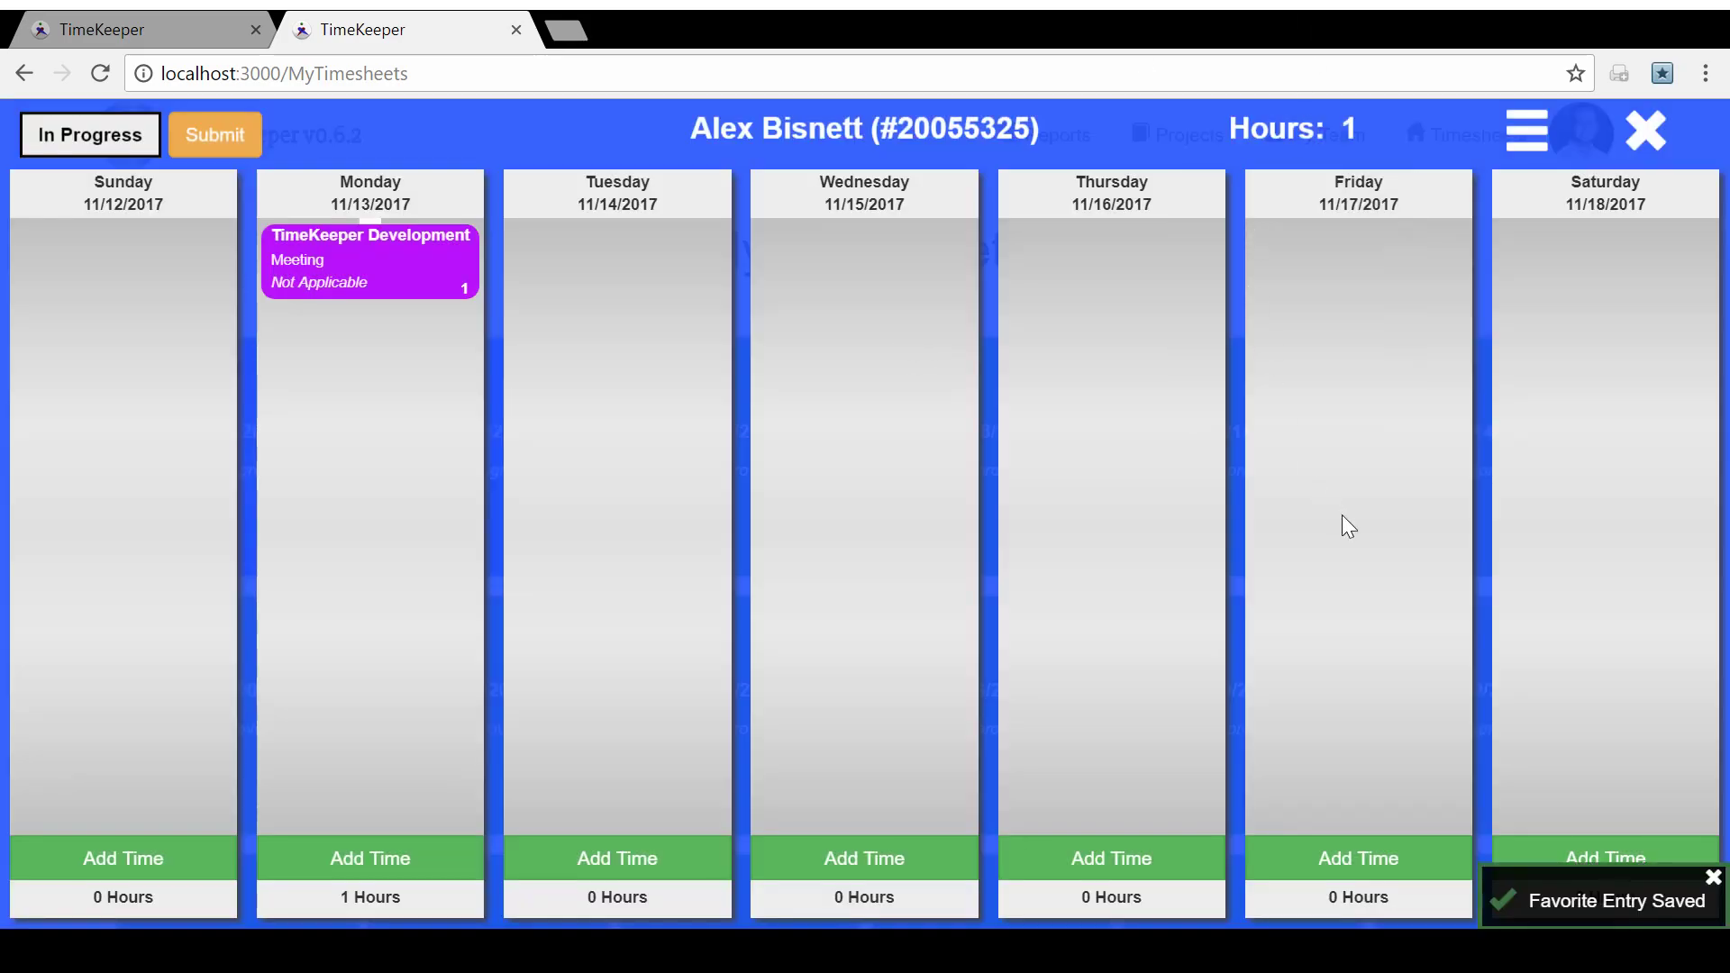
pyautogui.moveTo(1603, 896)
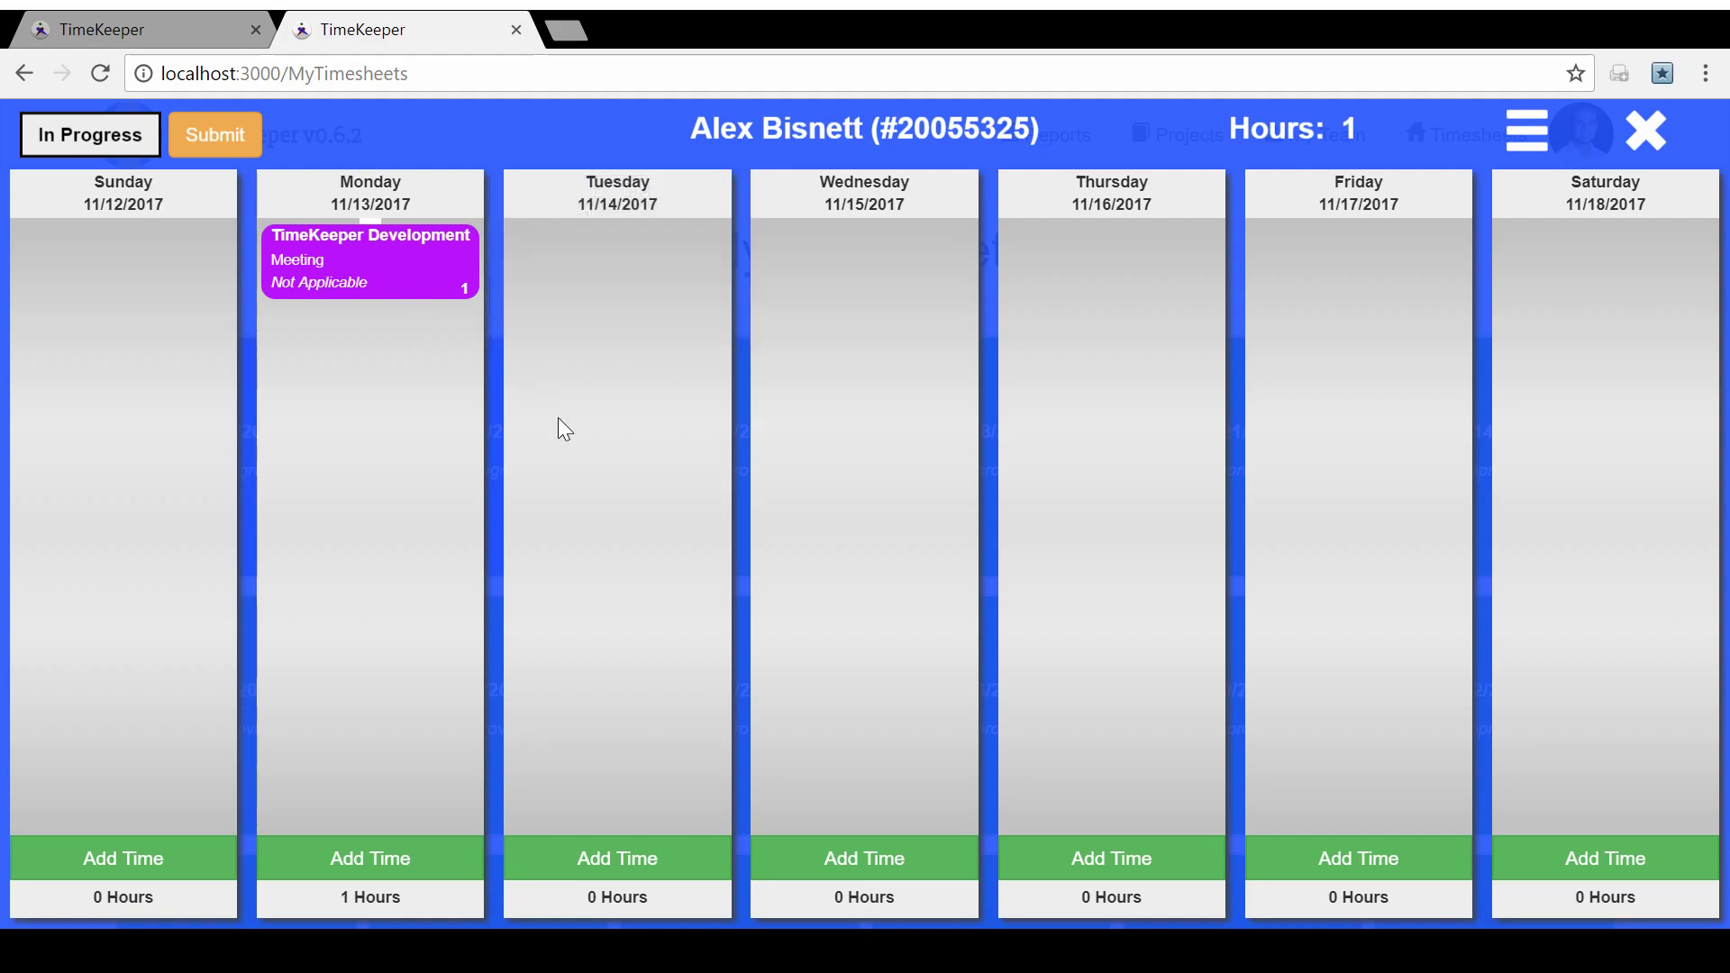
# Add time to Tuesday 11/14/2017 from the TimeKeeper Meeting favorite.
pyautogui.rightClick(585, 282)
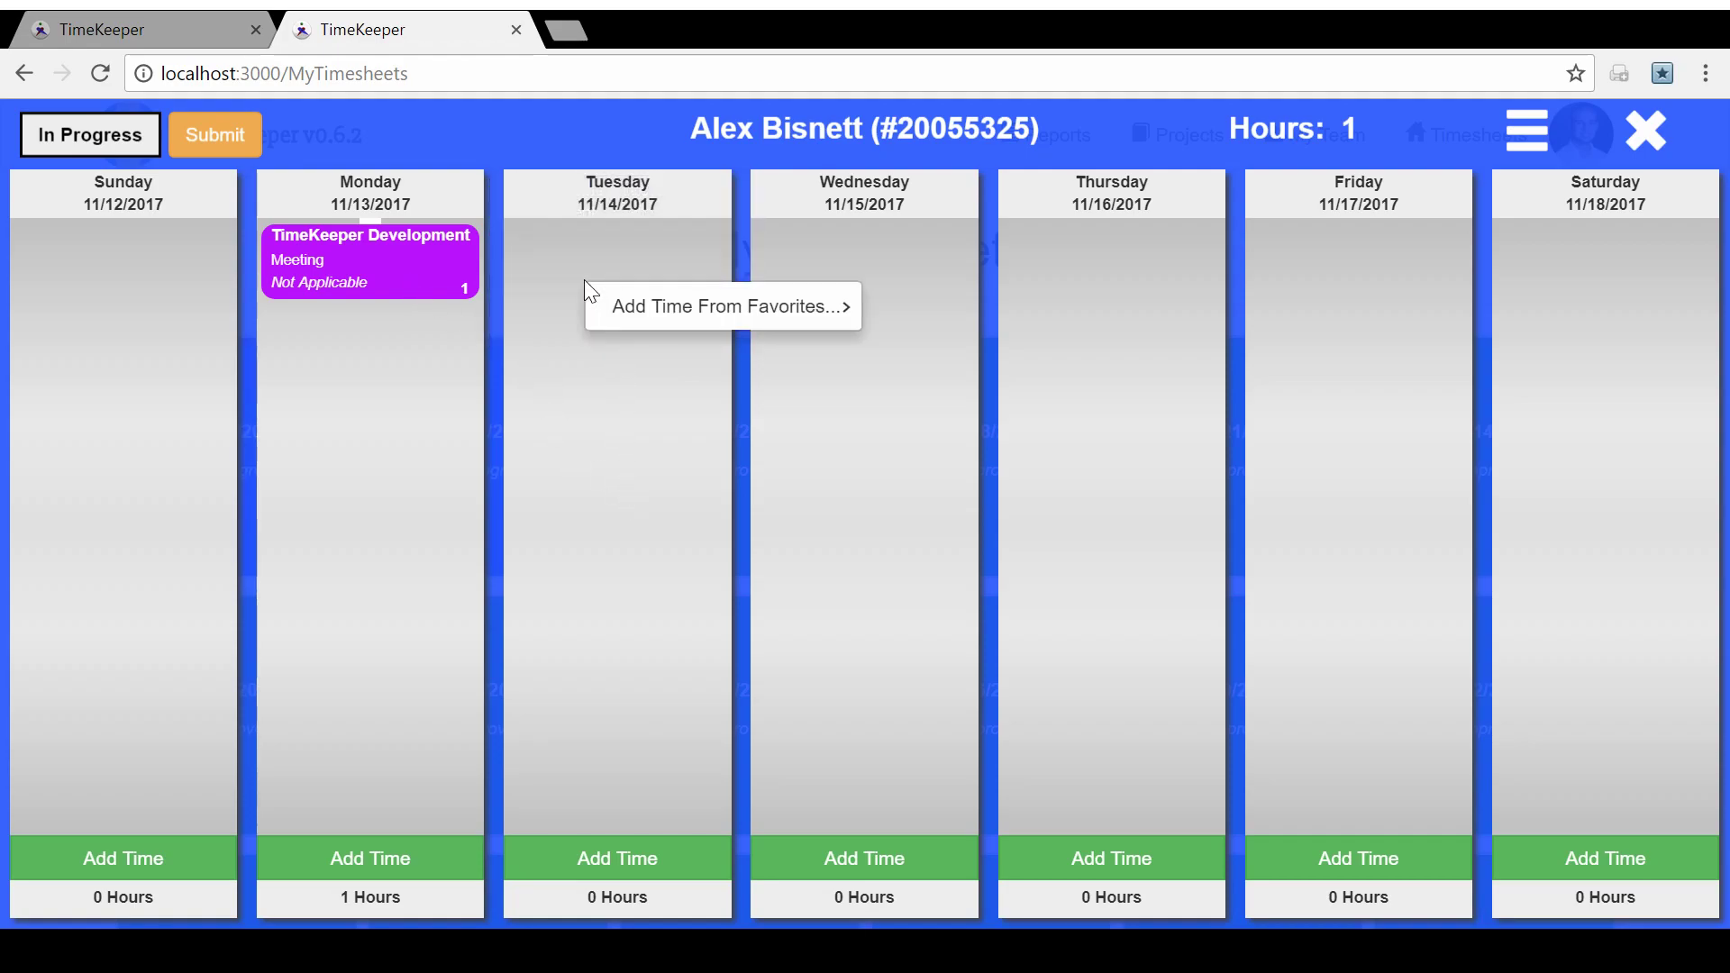
pyautogui.rightClick(686, 202)
pyautogui.moveTo(769, 232)
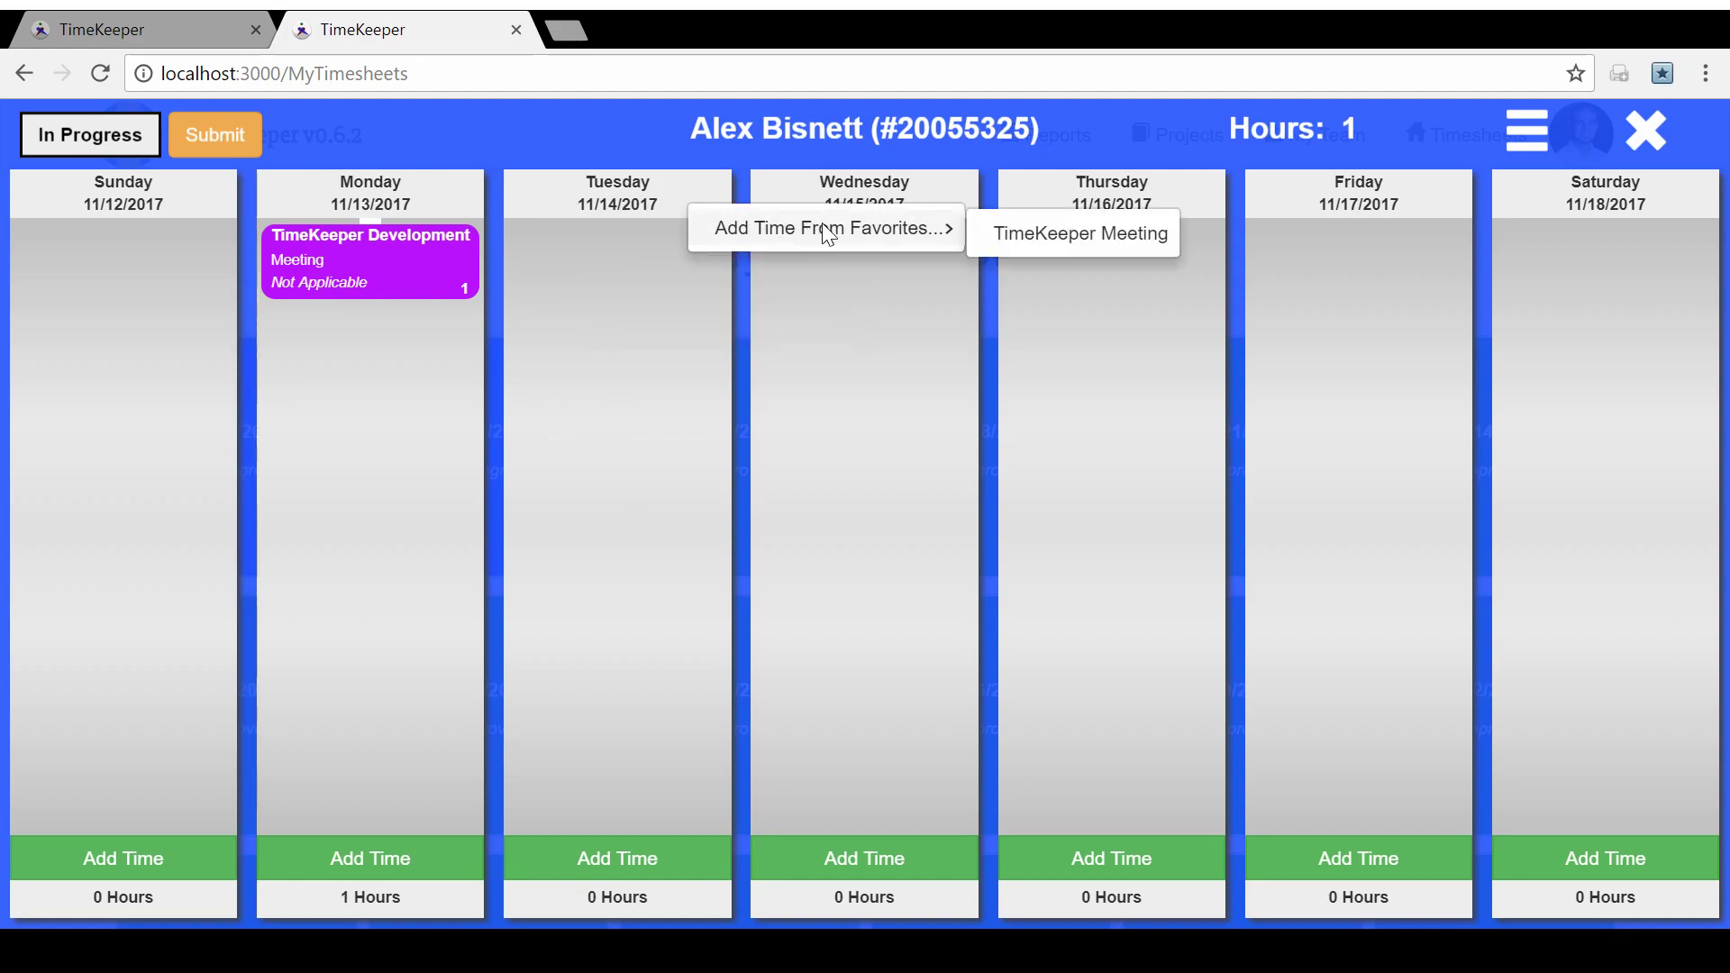
pyautogui.click(1132, 243)
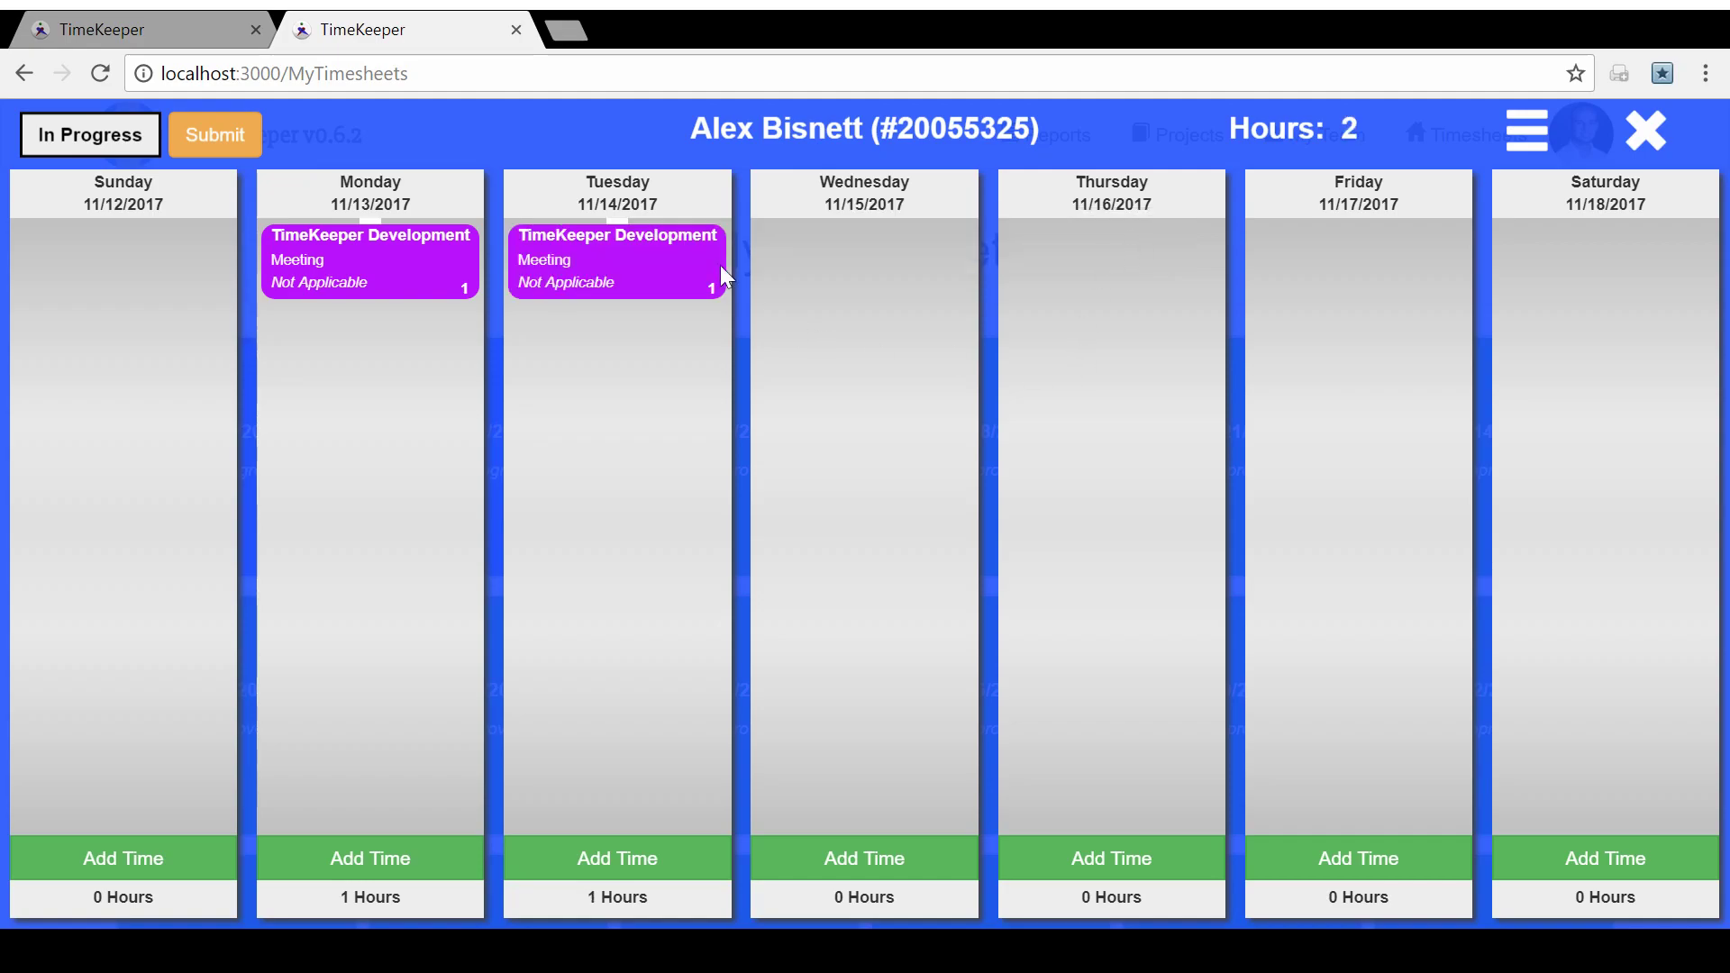
# Edit Tuesday's entry to a duration of 4 hours with the activity Server Support and submit it.
pyautogui.moveTo(707, 268)
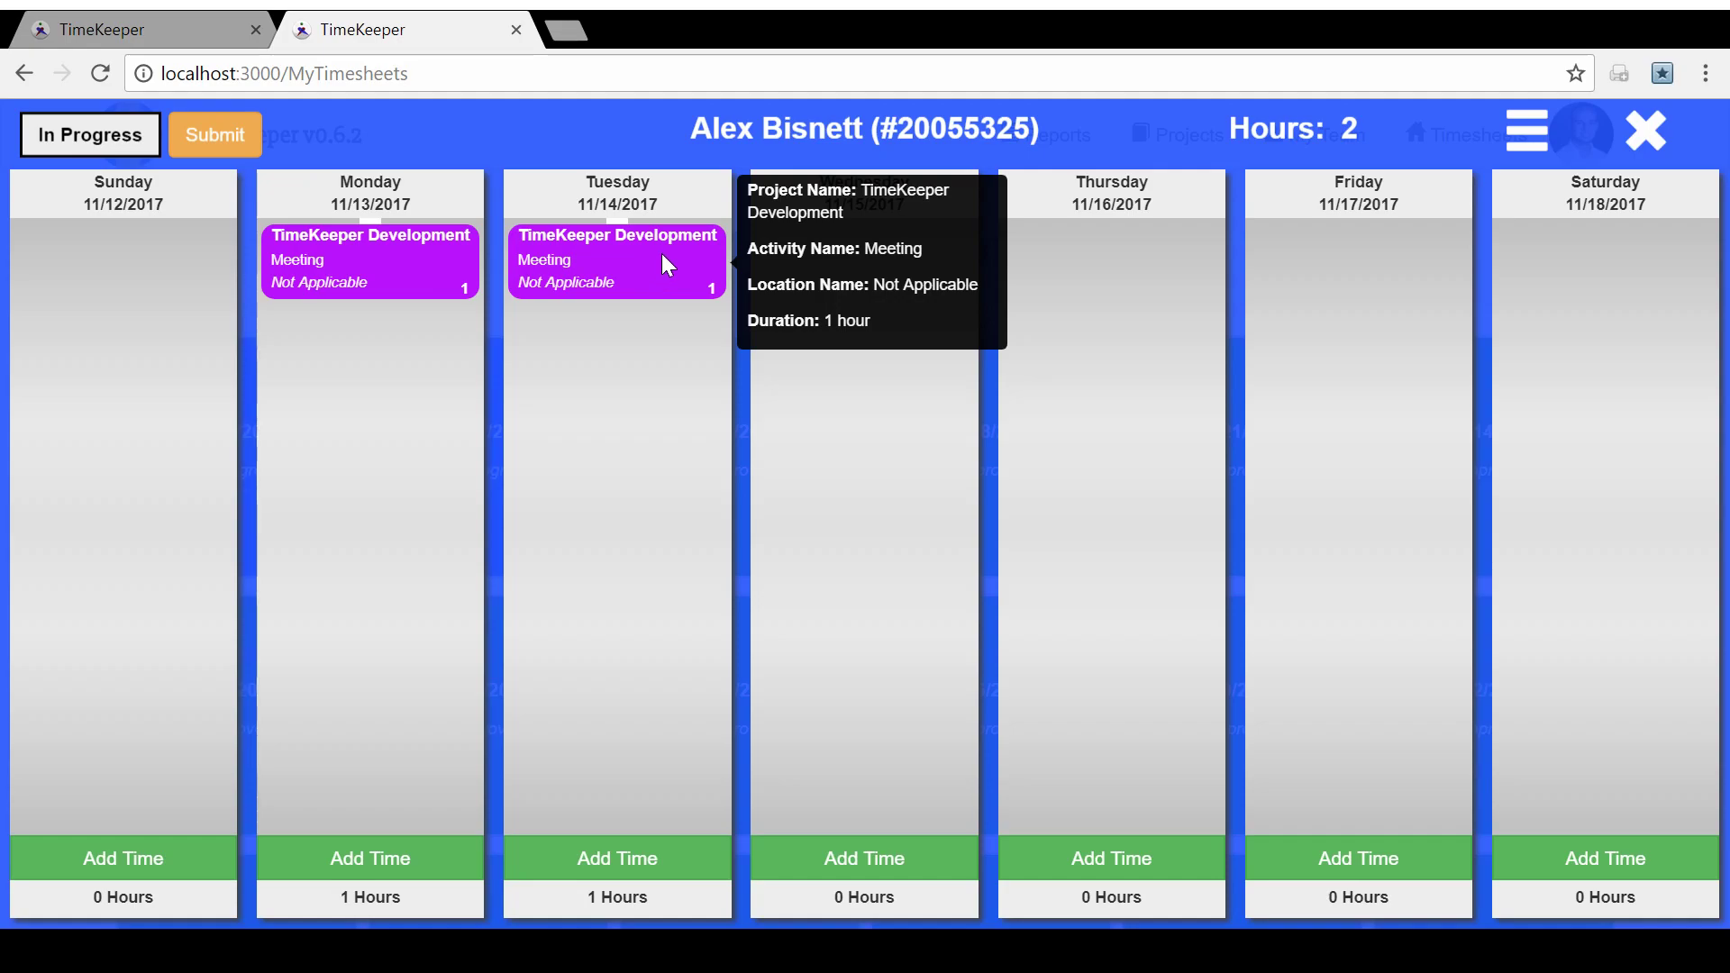
pyautogui.rightClick(663, 257)
pyautogui.click(698, 279)
pyautogui.click(559, 739)
pyautogui.click(559, 740)
pyautogui.click(559, 740)
pyautogui.click(545, 437)
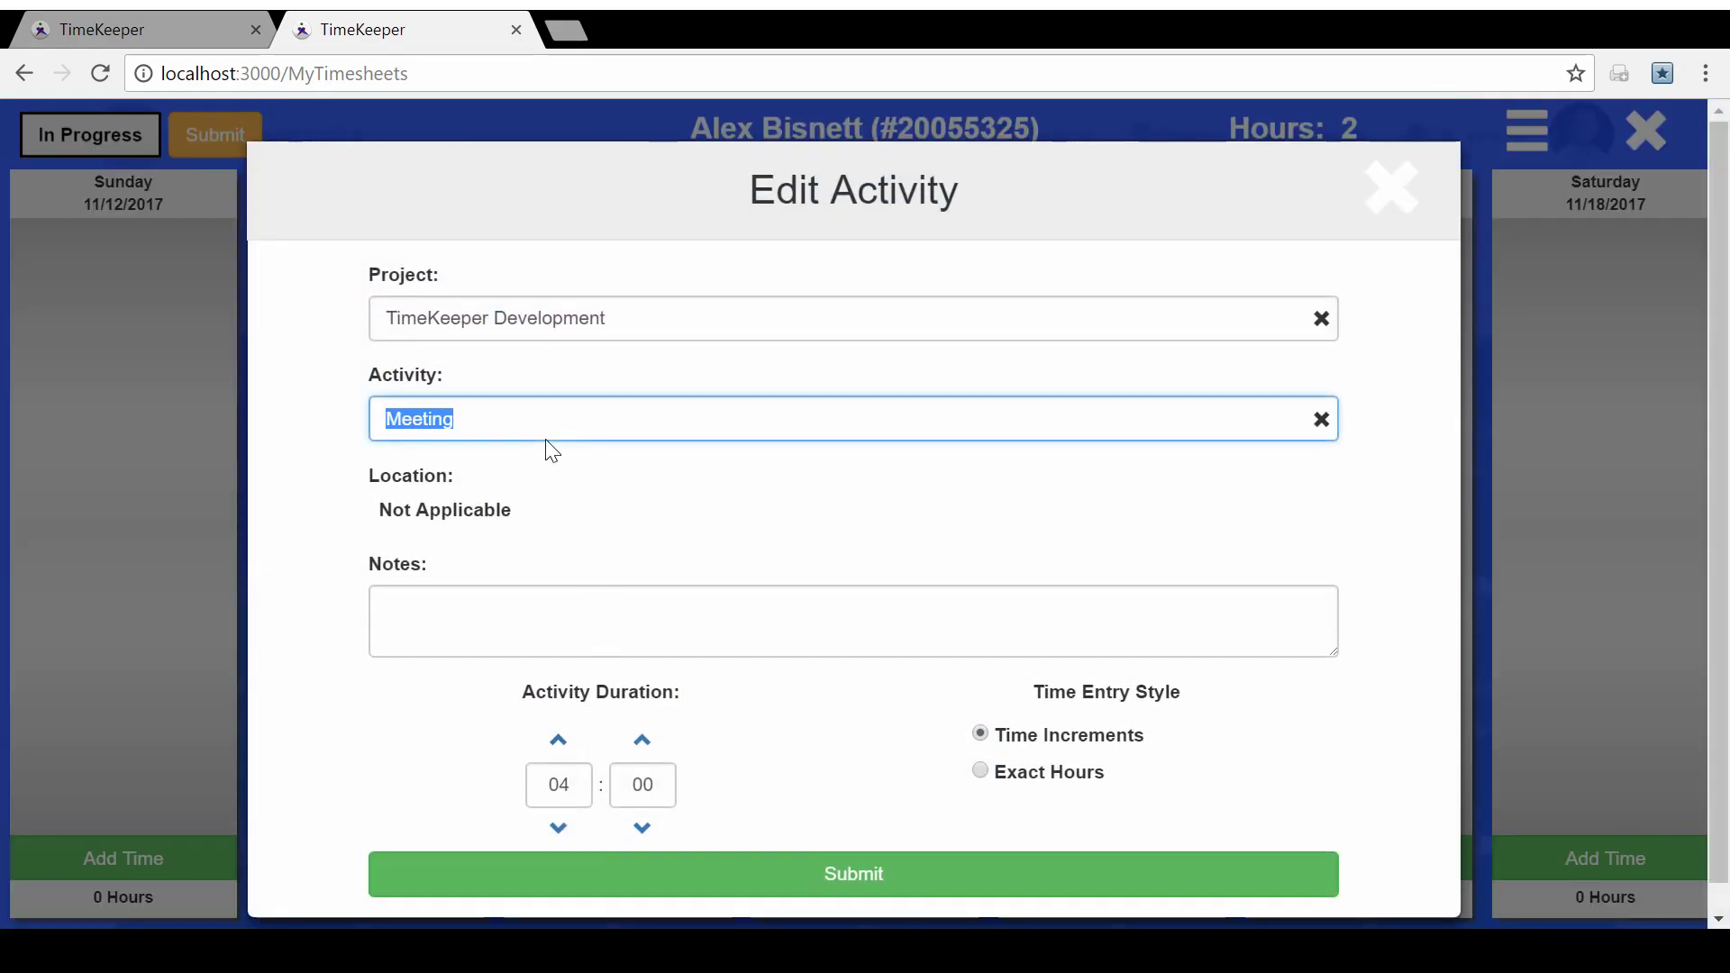
pyautogui.press('BackSpace')
pyautogui.click(505, 540)
pyautogui.click(851, 878)
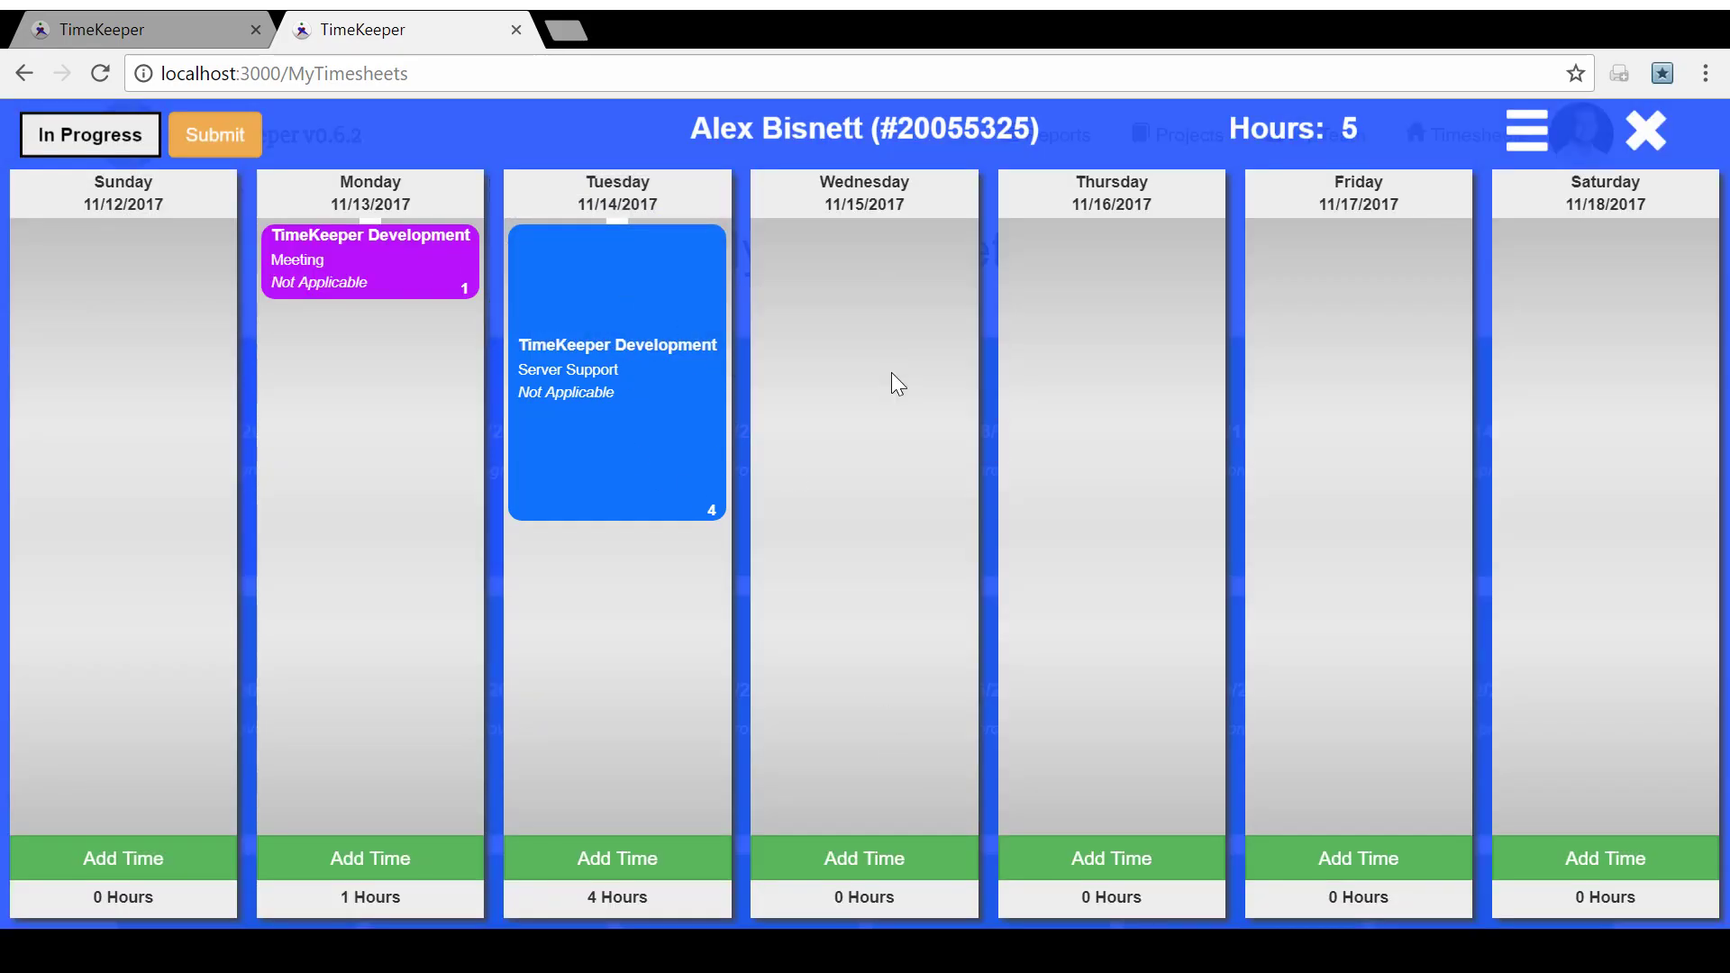
# Add time to Wednesday 11/15/2017 from the TimeKeeper Meeting favorite.
pyautogui.rightClick(859, 241)
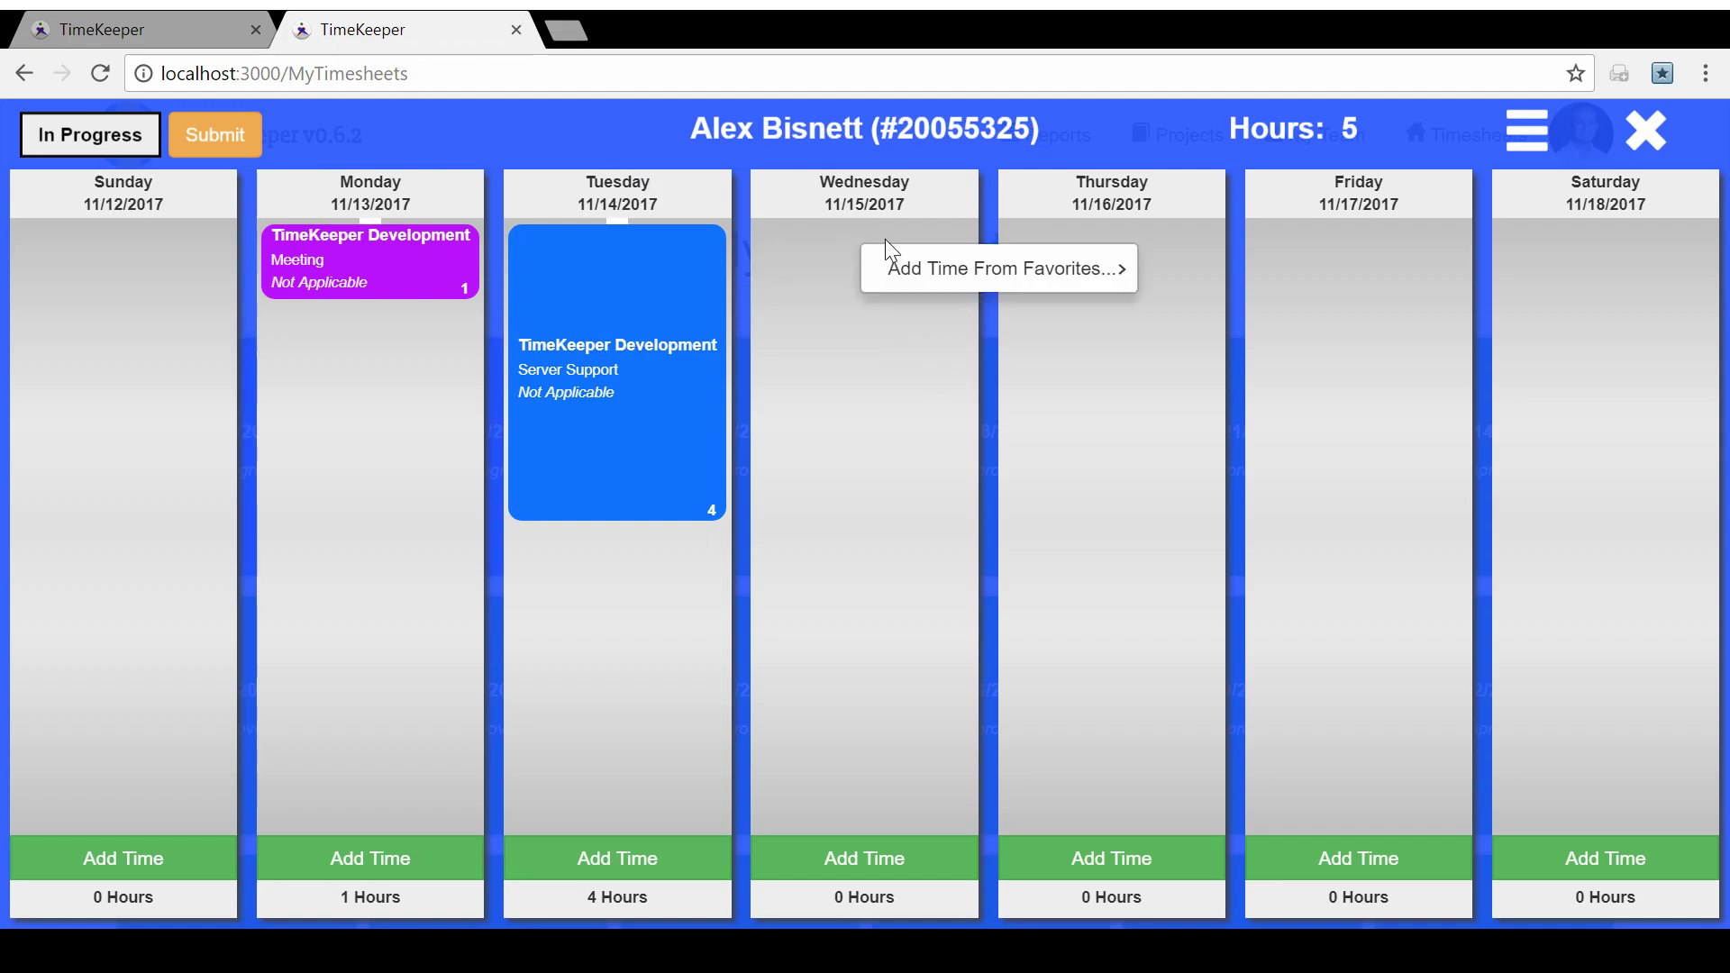
pyautogui.moveTo(1126, 267)
pyautogui.click(1270, 285)
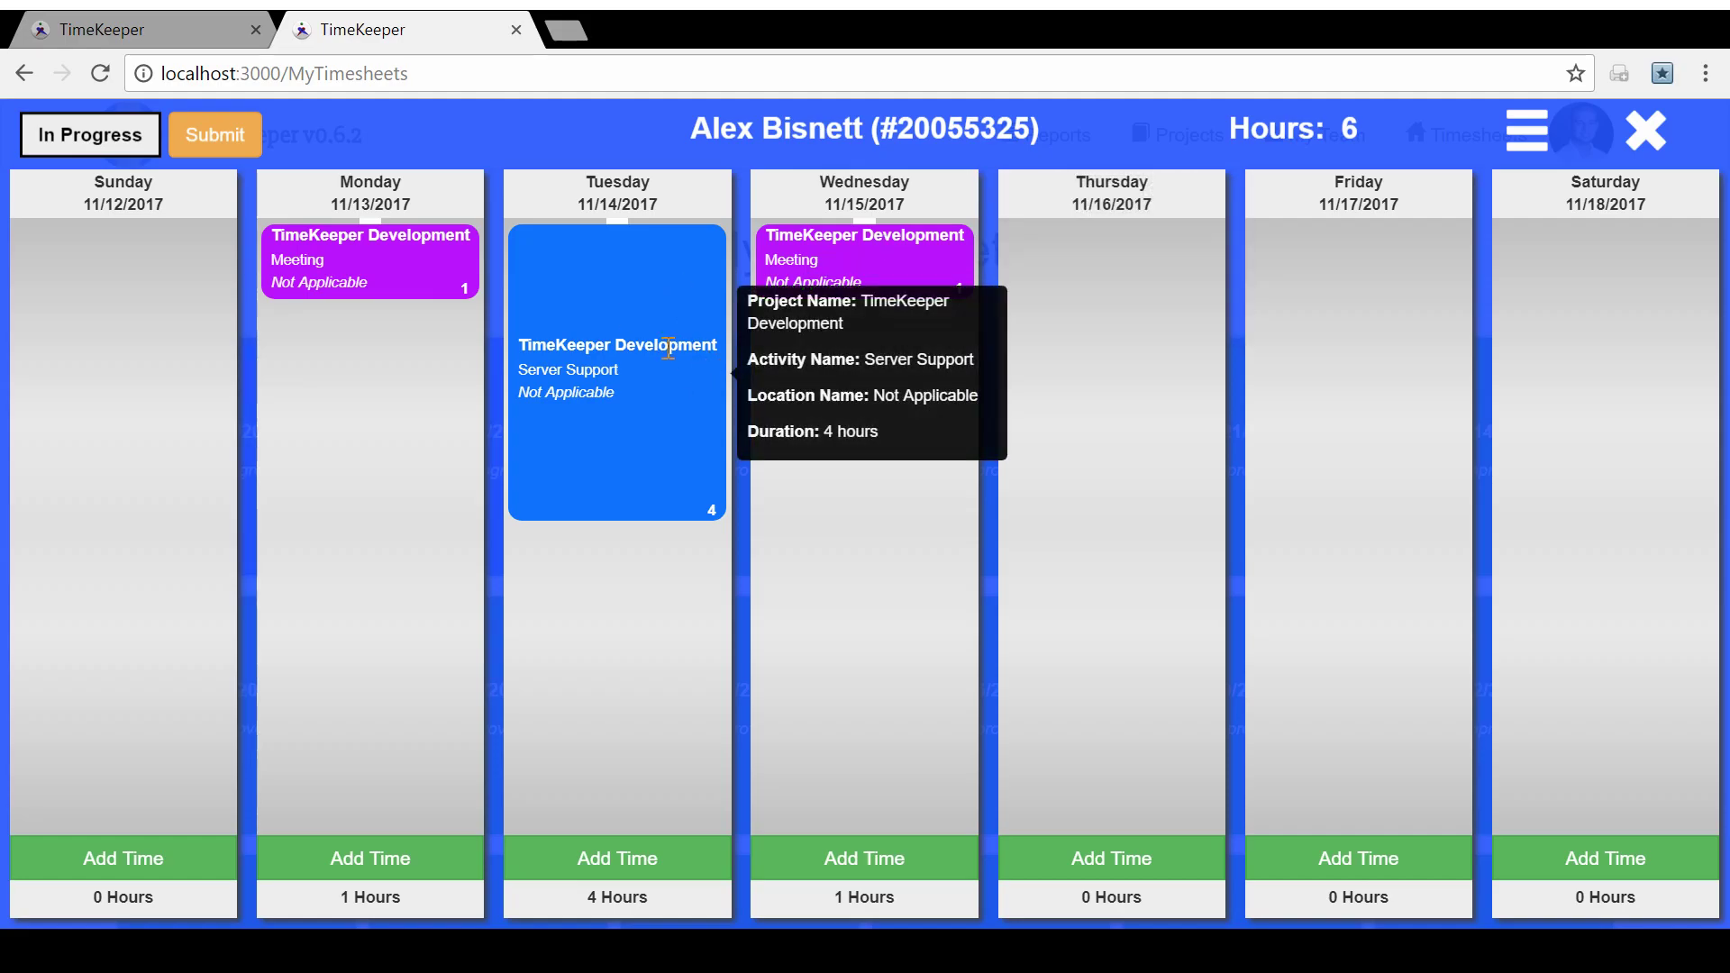
# Switch to the 11/11/2017 timesheet and add the TimeKeeper Meeting favorite to Monday 11/6/2017.
pyautogui.click(1661, 144)
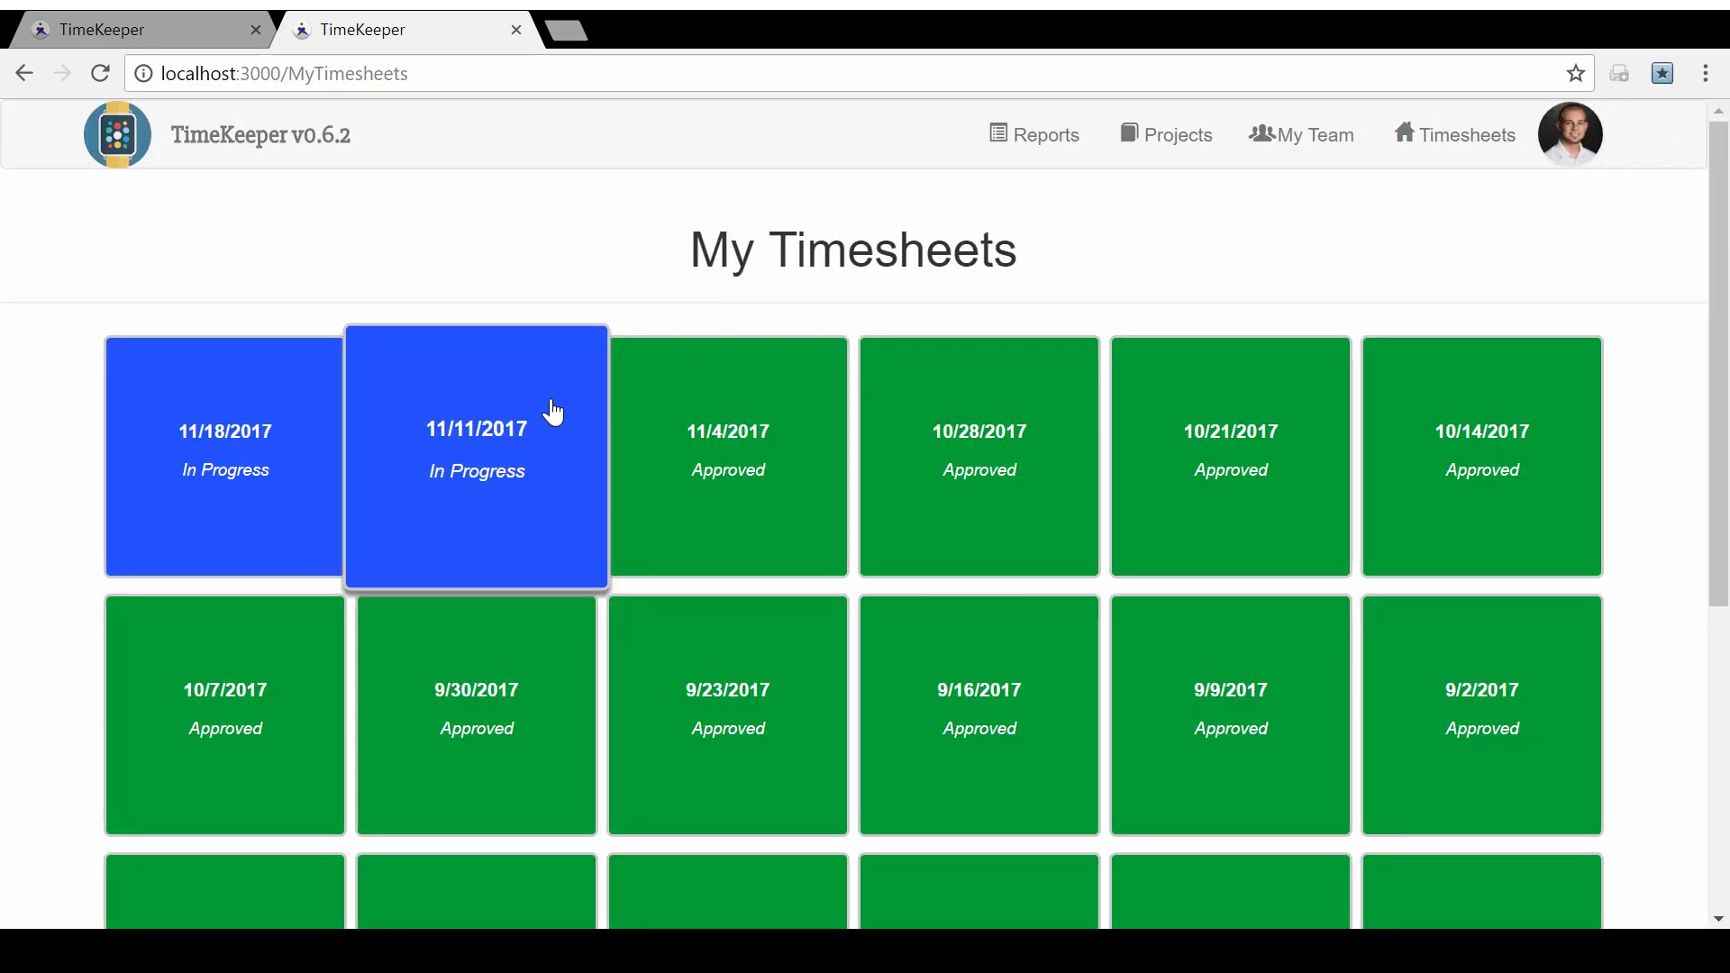
pyautogui.click(490, 465)
pyautogui.rightClick(402, 283)
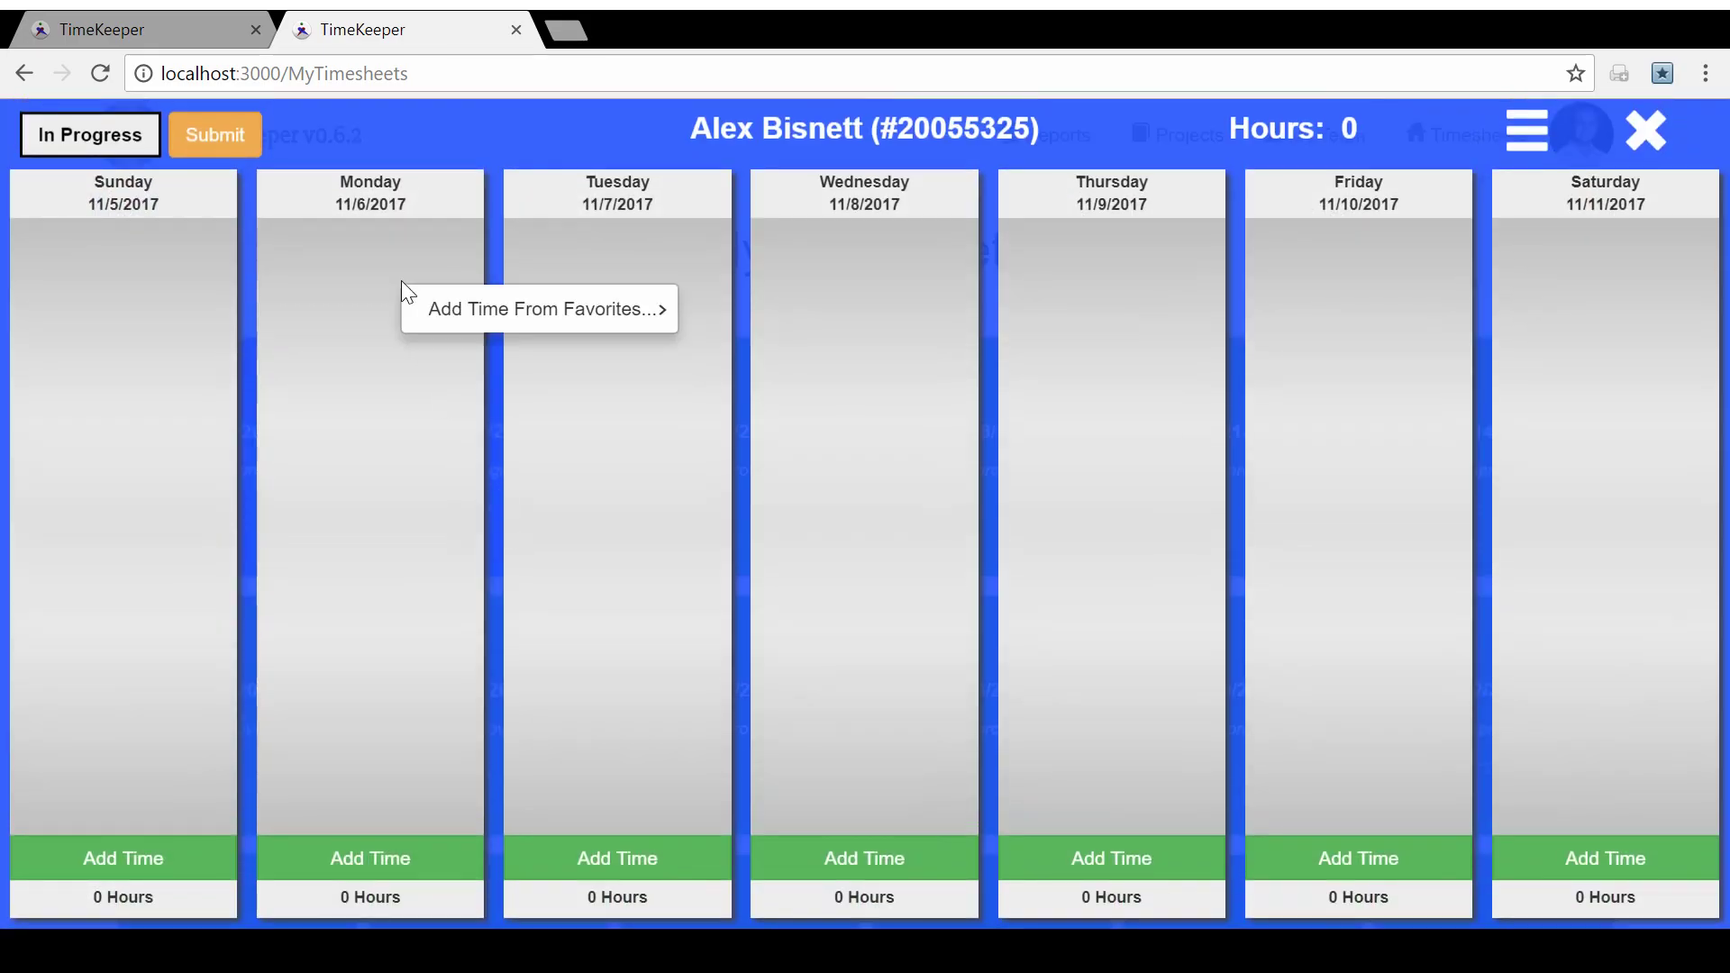
pyautogui.moveTo(528, 318)
pyautogui.click(782, 317)
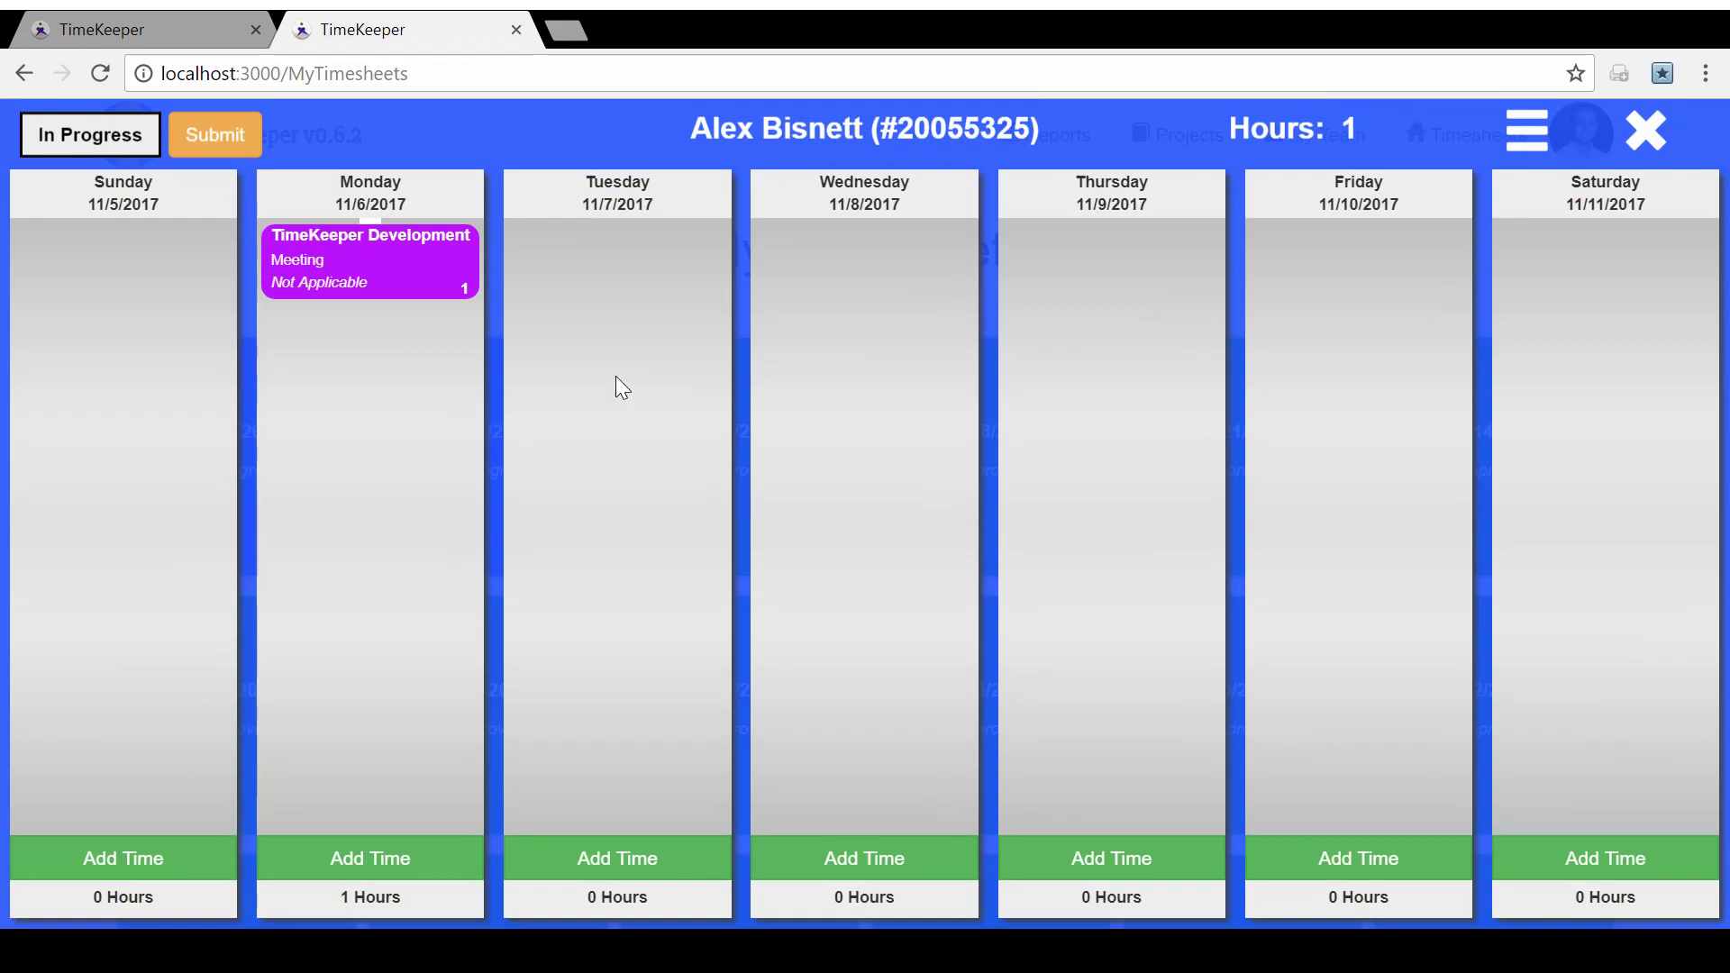
# Copy the Monday 11/6/2017 Meeting entry to Tuesday.
pyautogui.rightClick(424, 274)
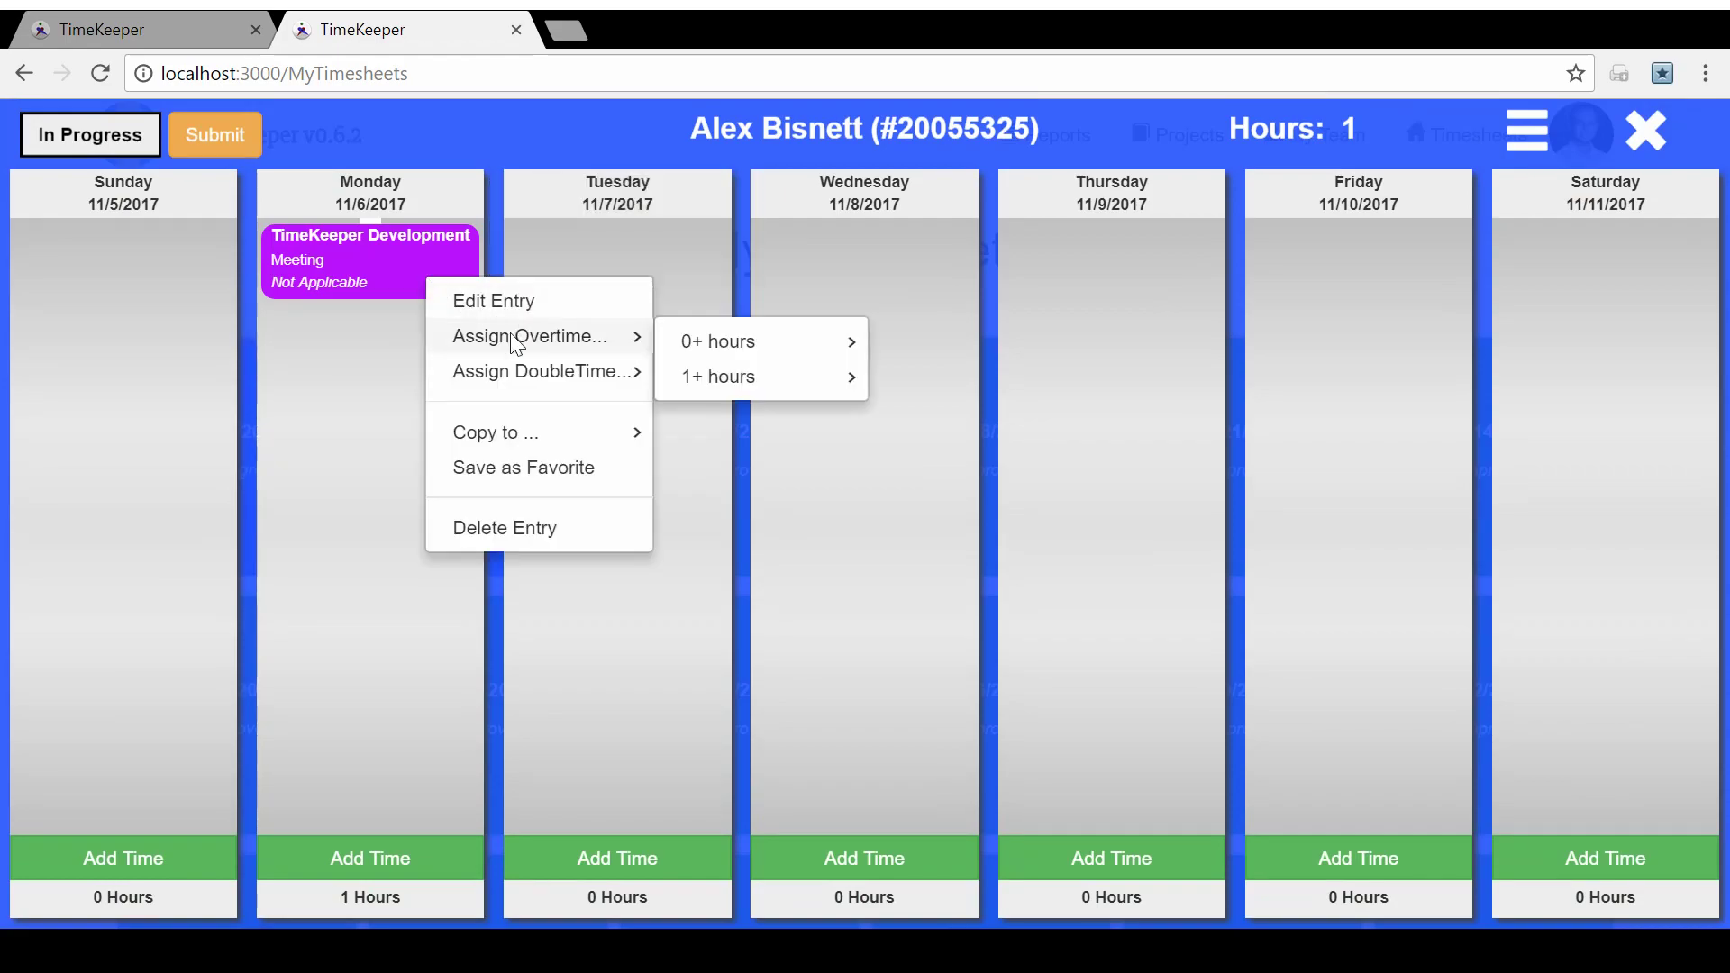
pyautogui.moveTo(564, 431)
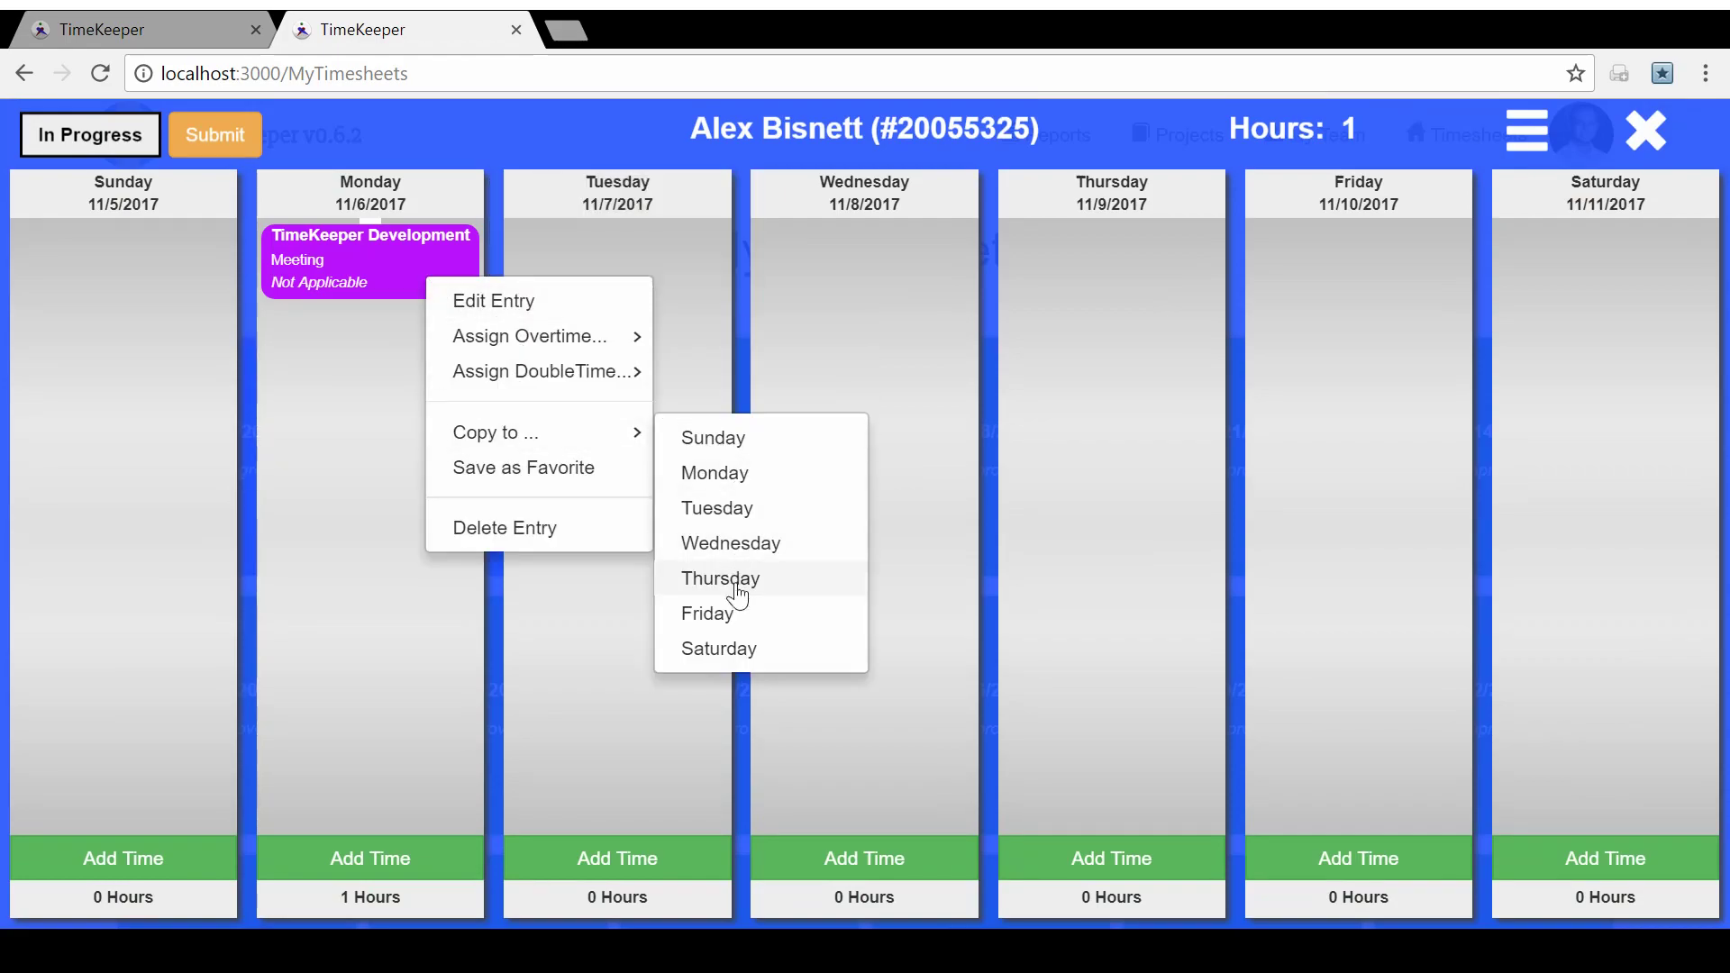
pyautogui.click(767, 509)
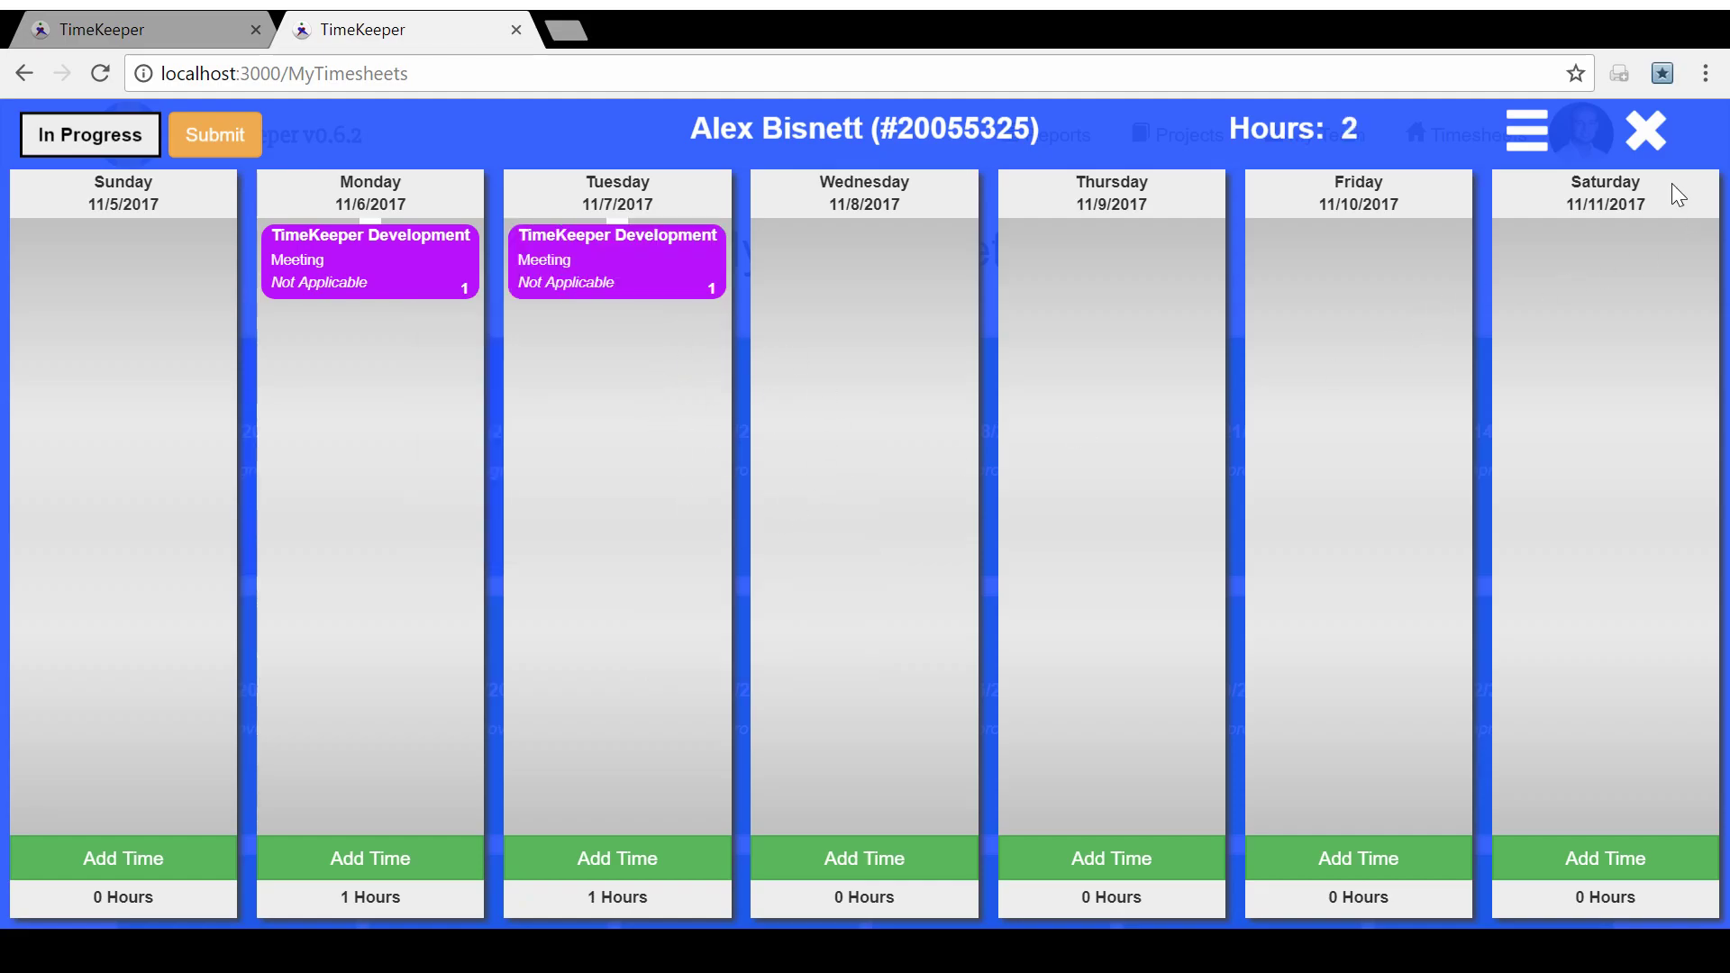
# Close this timesheet and open the approved timesheet for the week ending 7/1/2017.
pyautogui.click(1658, 137)
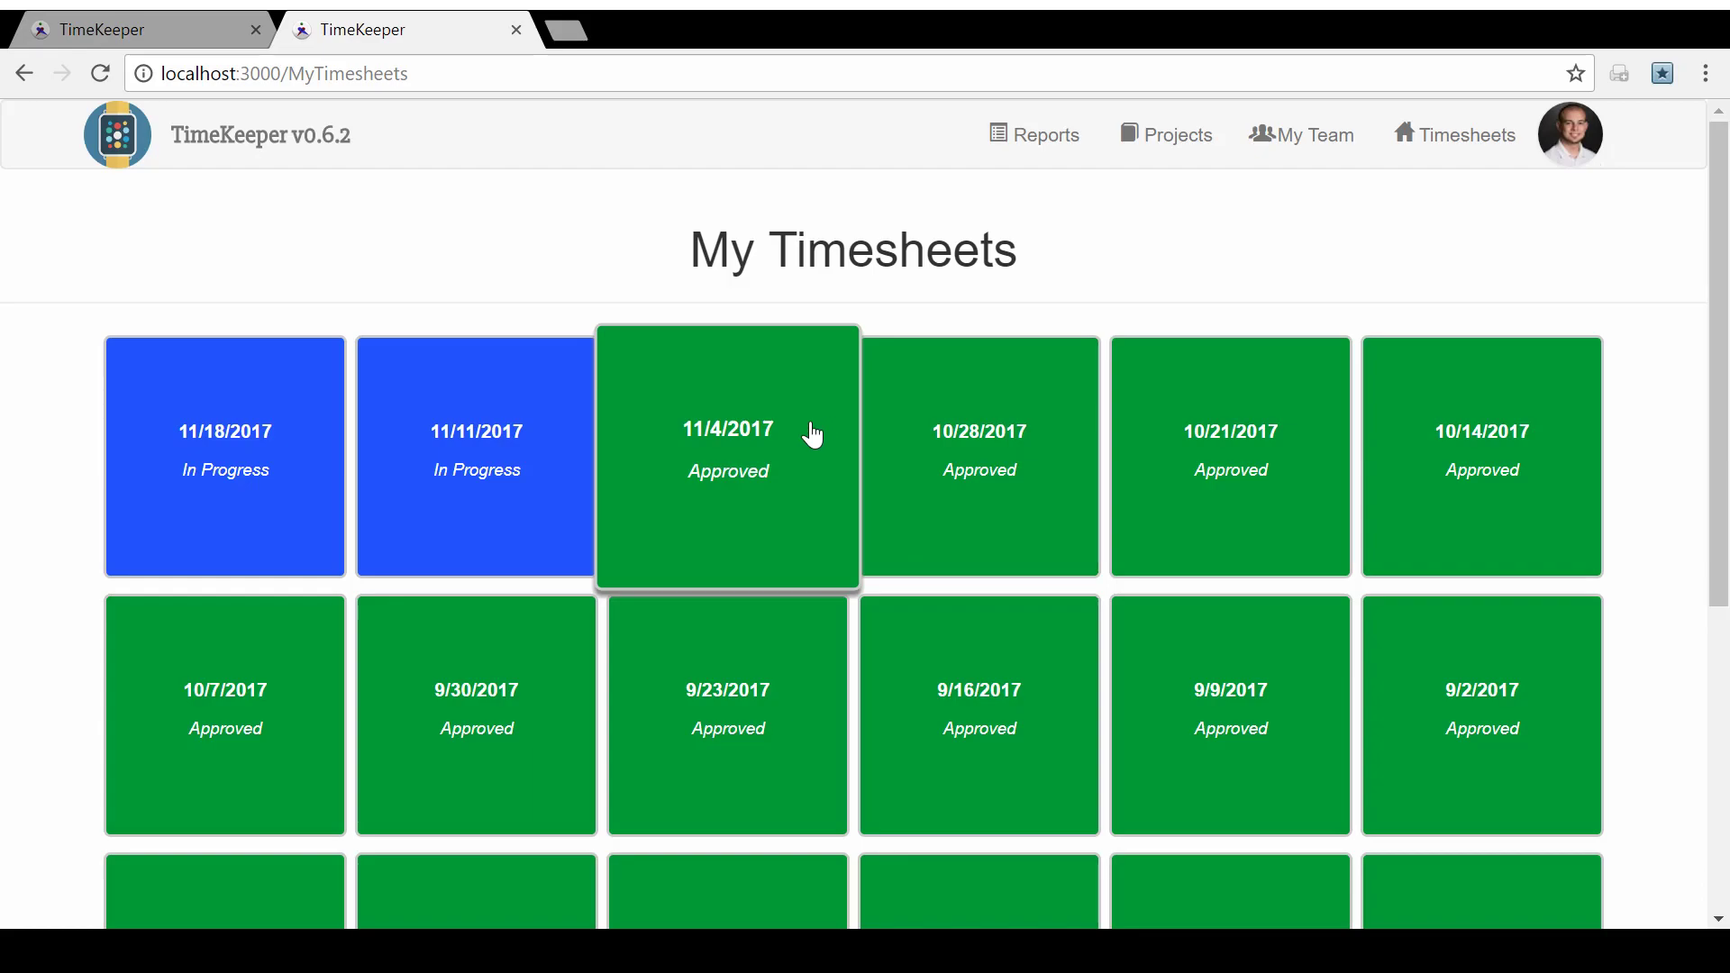
pyautogui.scroll(-5, 811, 432)
pyautogui.click(730, 707)
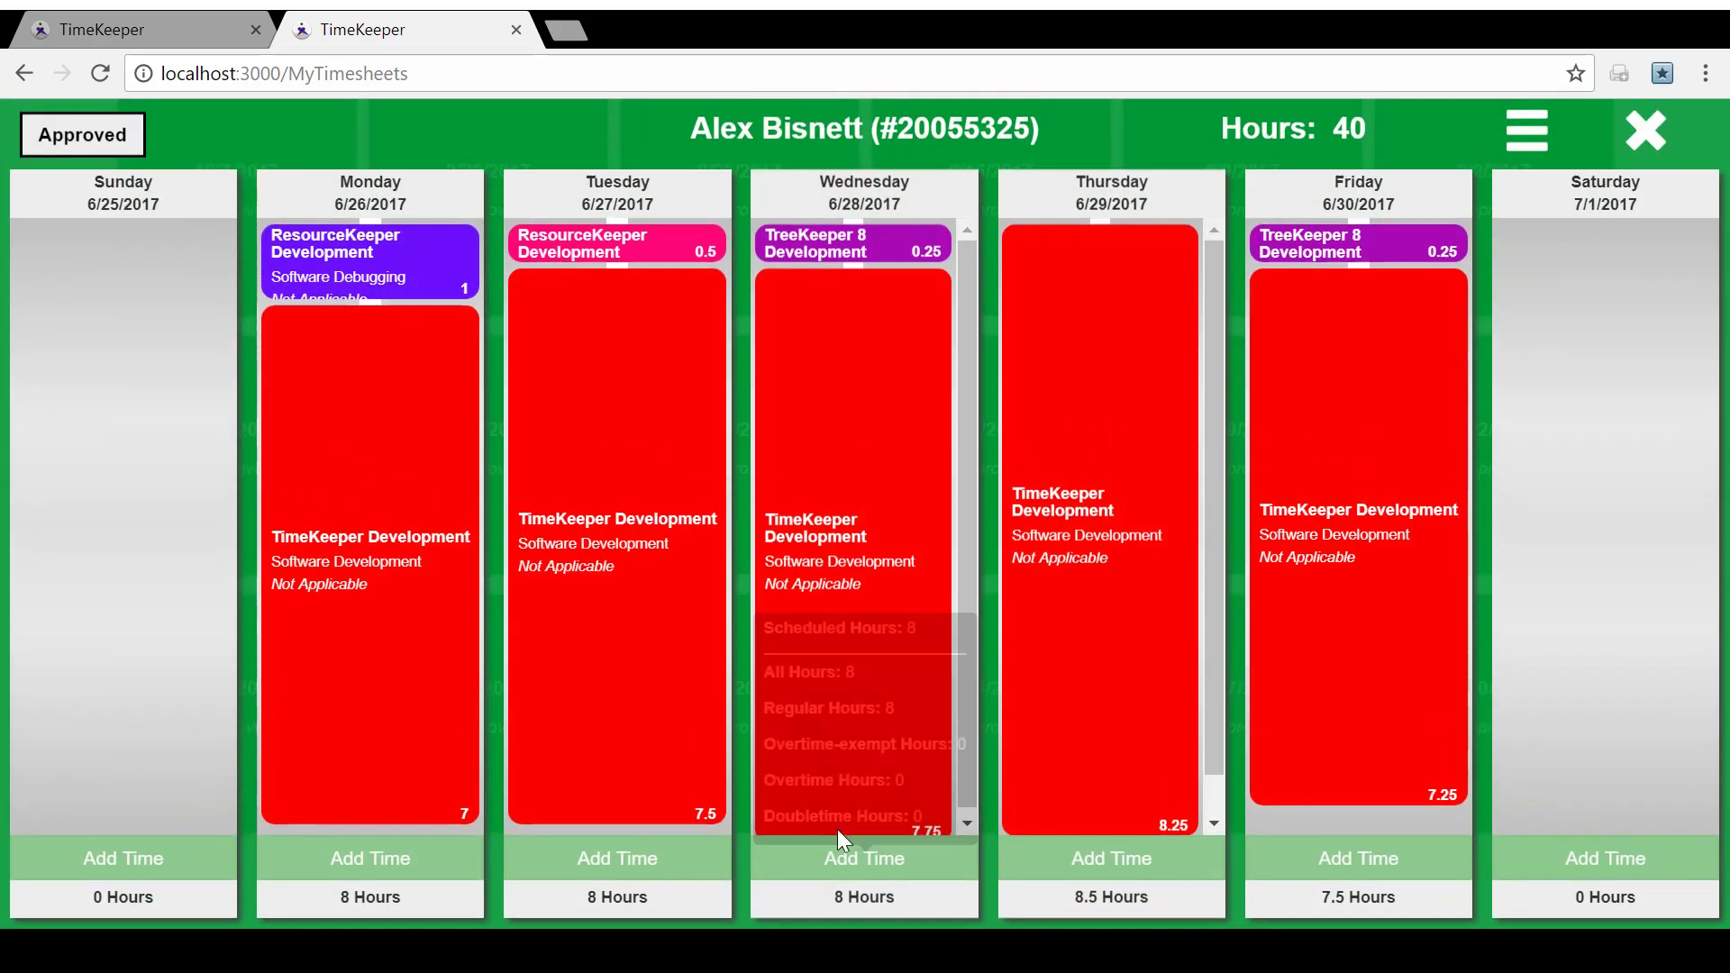
# Save the Wednesday 6/28/2017 Software Development entry as a favorite named "TimeKeeper Development".
pyautogui.rightClick(854, 543)
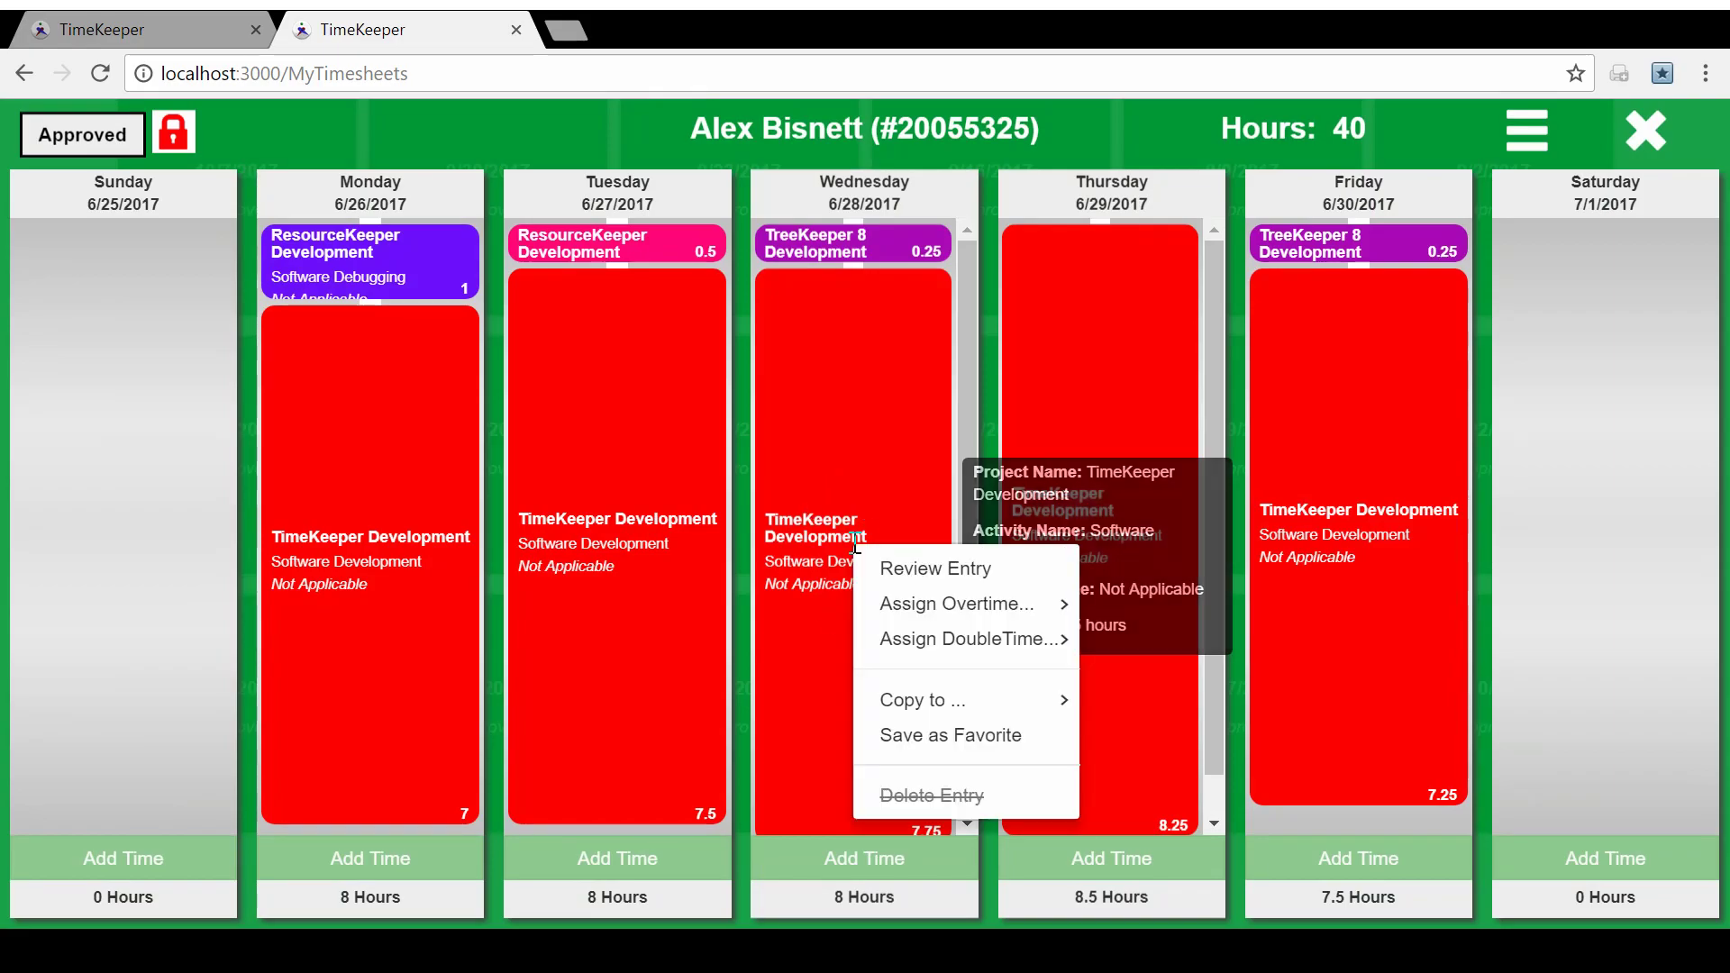
pyautogui.click(920, 734)
pyautogui.click(983, 272)
pyautogui.write('TimeKeeper Development')
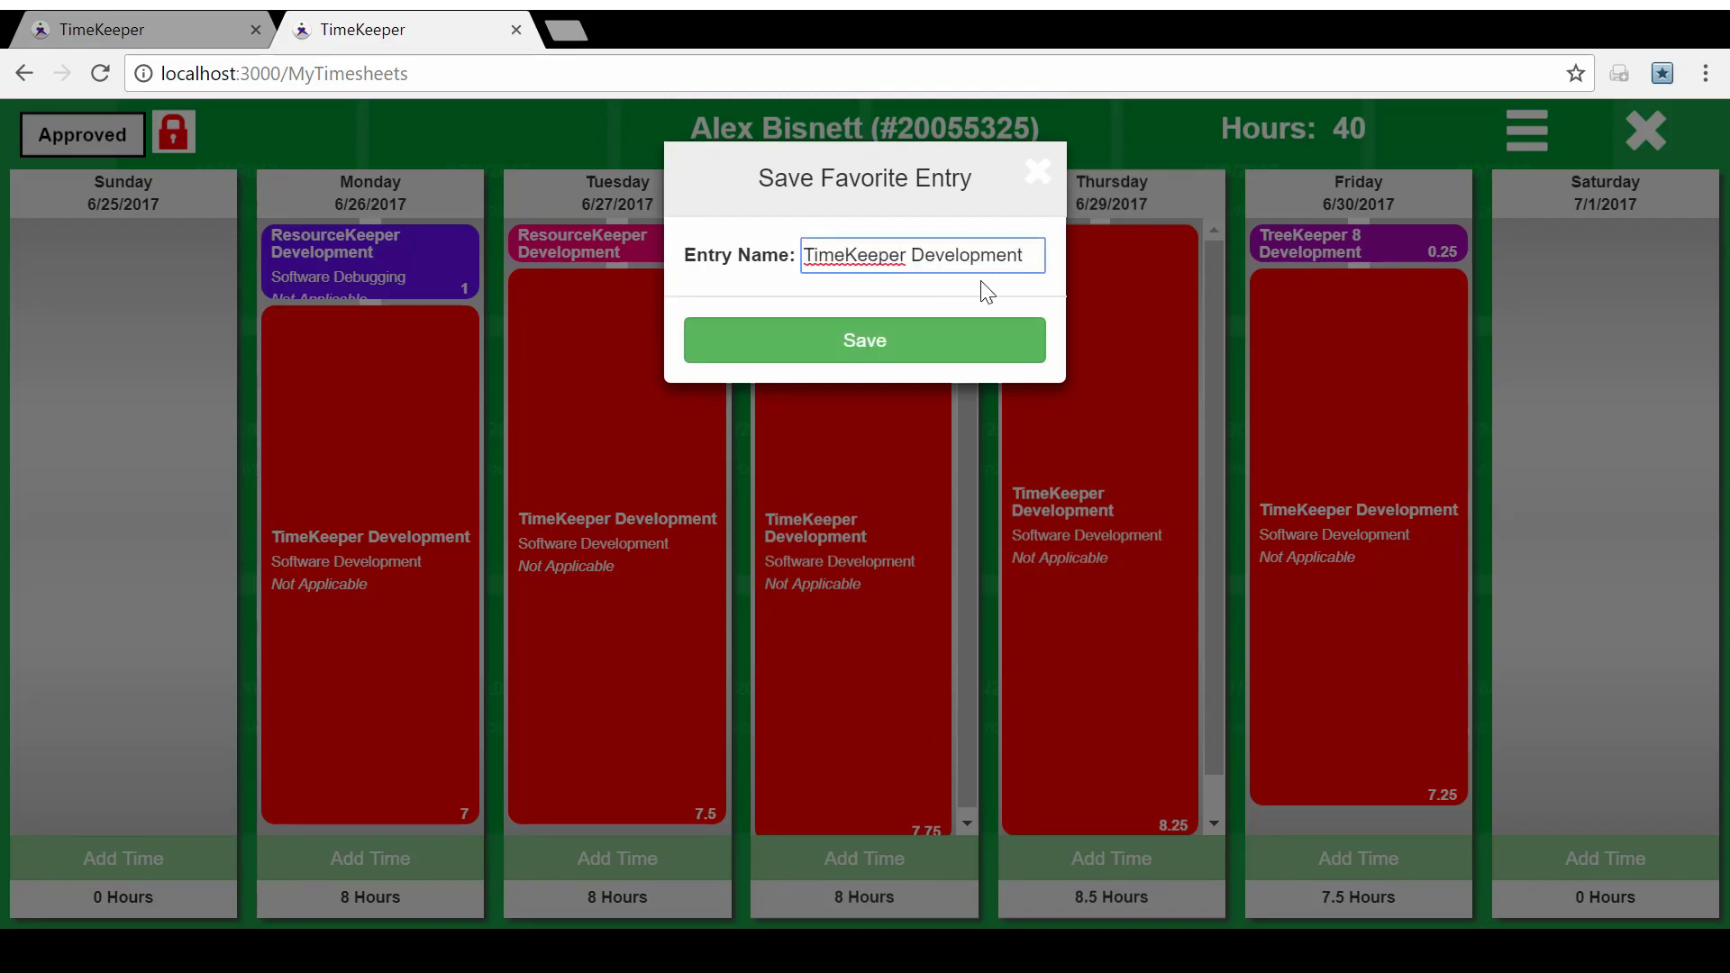
pyautogui.click(883, 338)
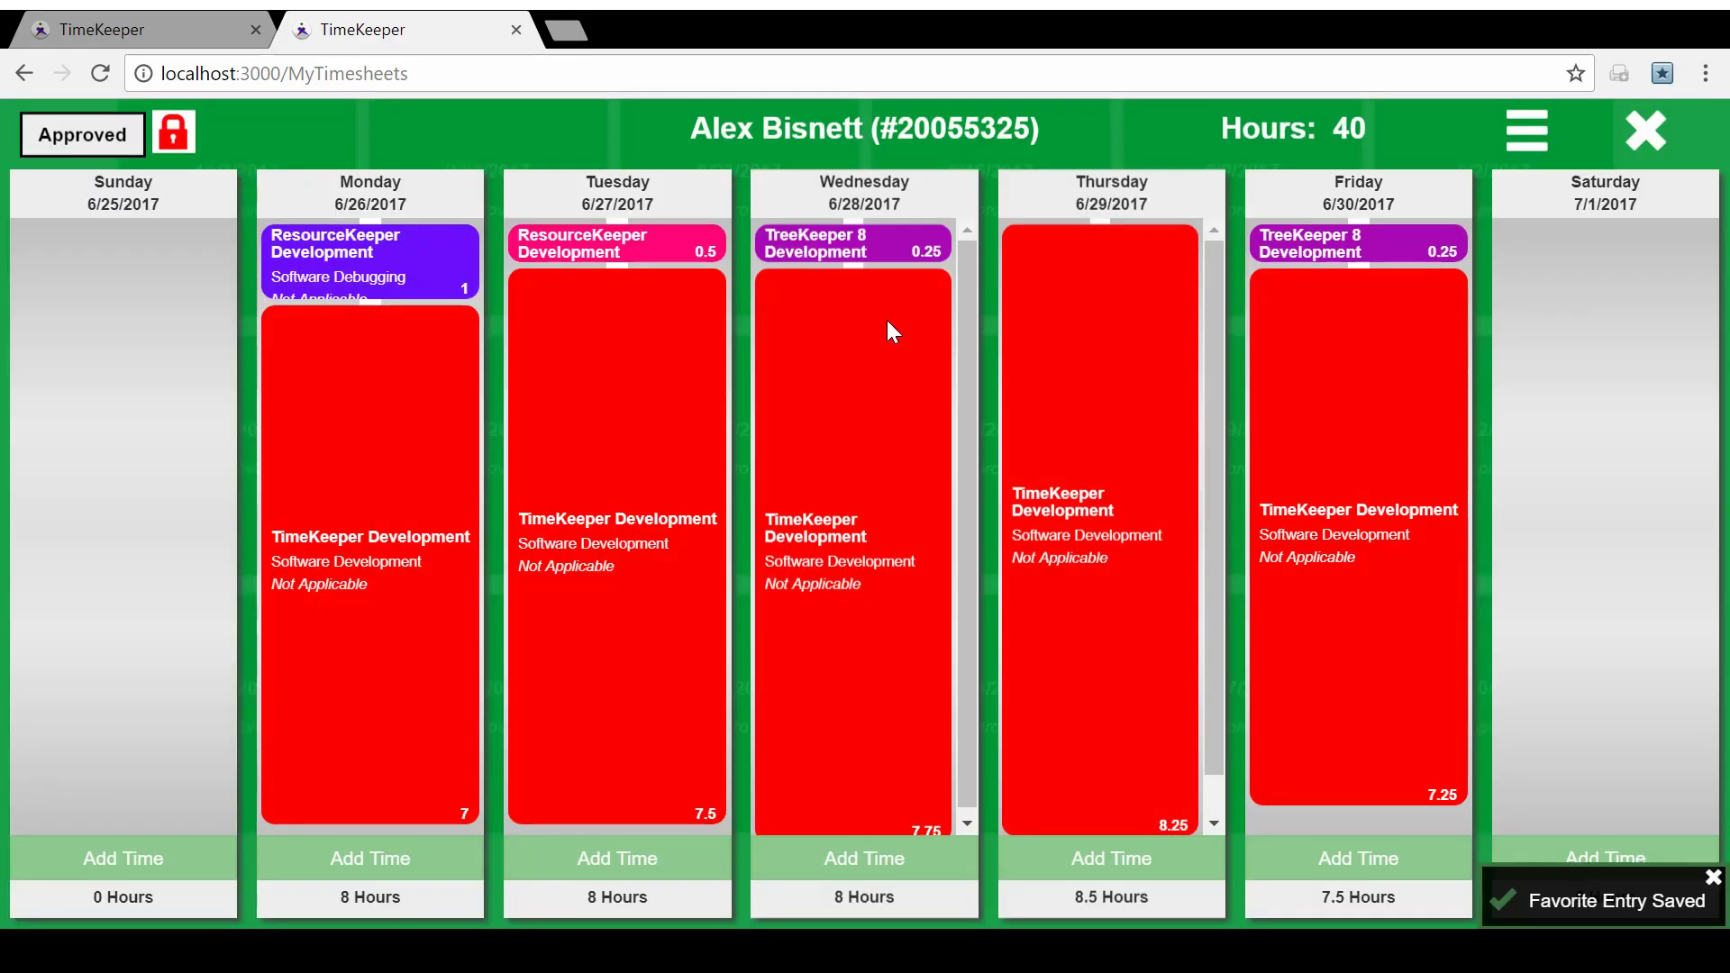
# Return to the 11/18/2017 timesheet and add the TimeKeeper Development favorite to Wednesday 11/15/2017.
pyautogui.click(1655, 142)
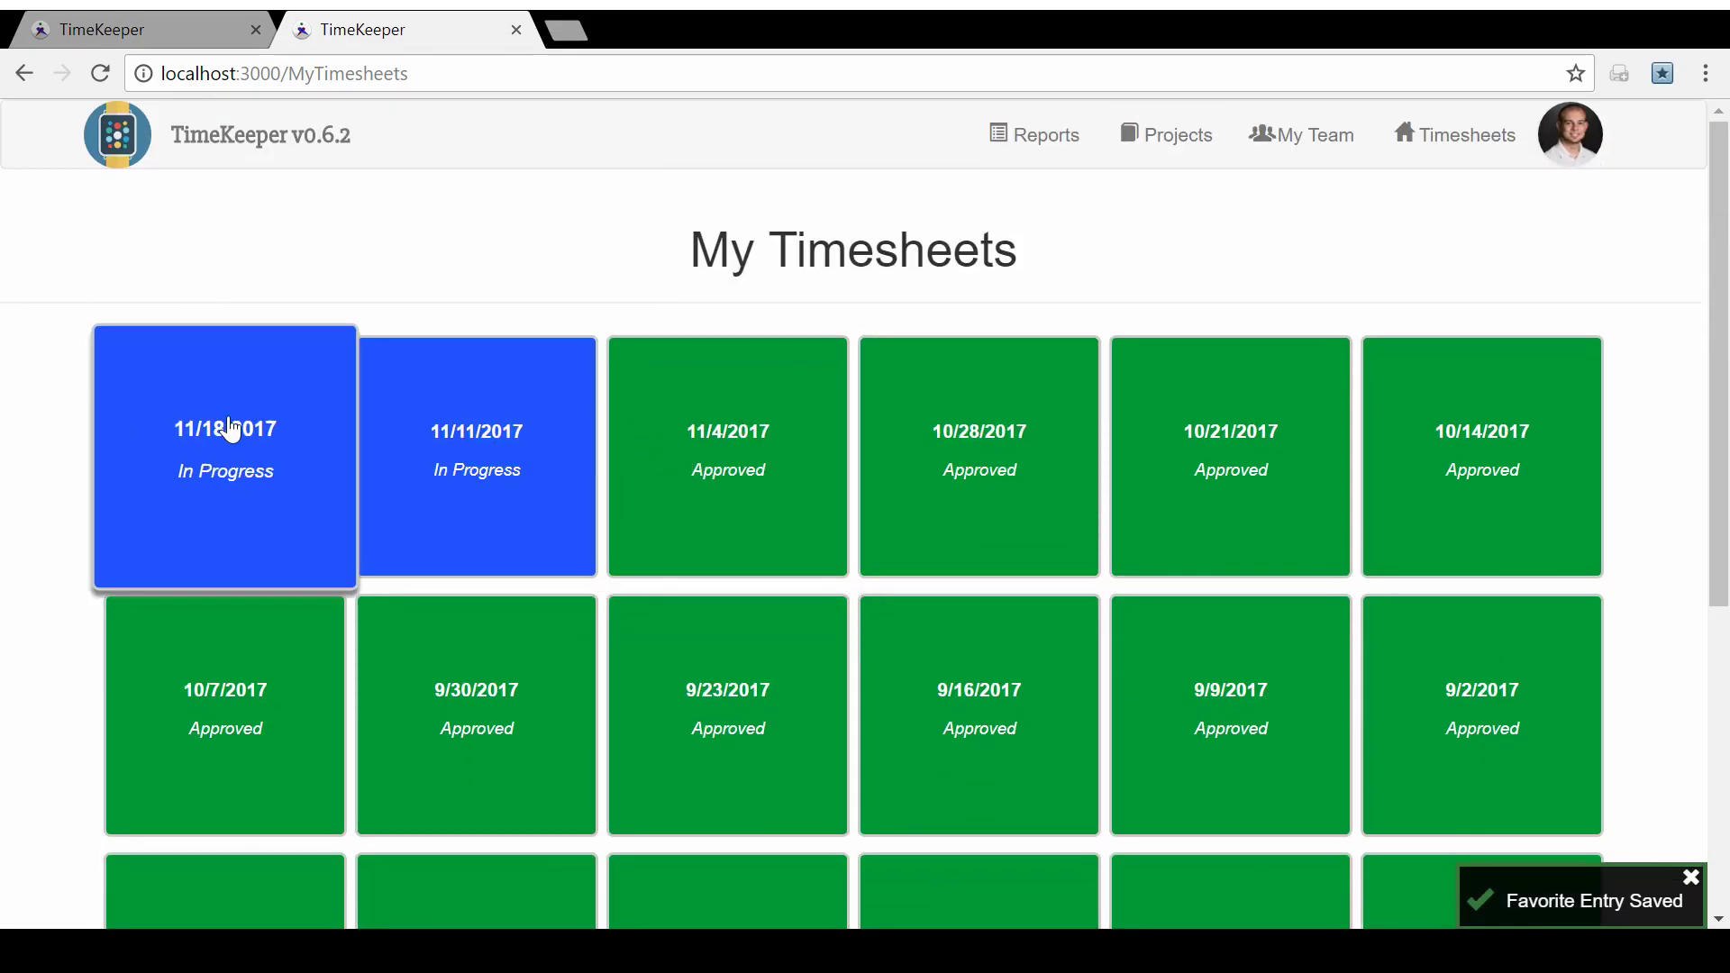
pyautogui.click(228, 429)
pyautogui.rightClick(822, 375)
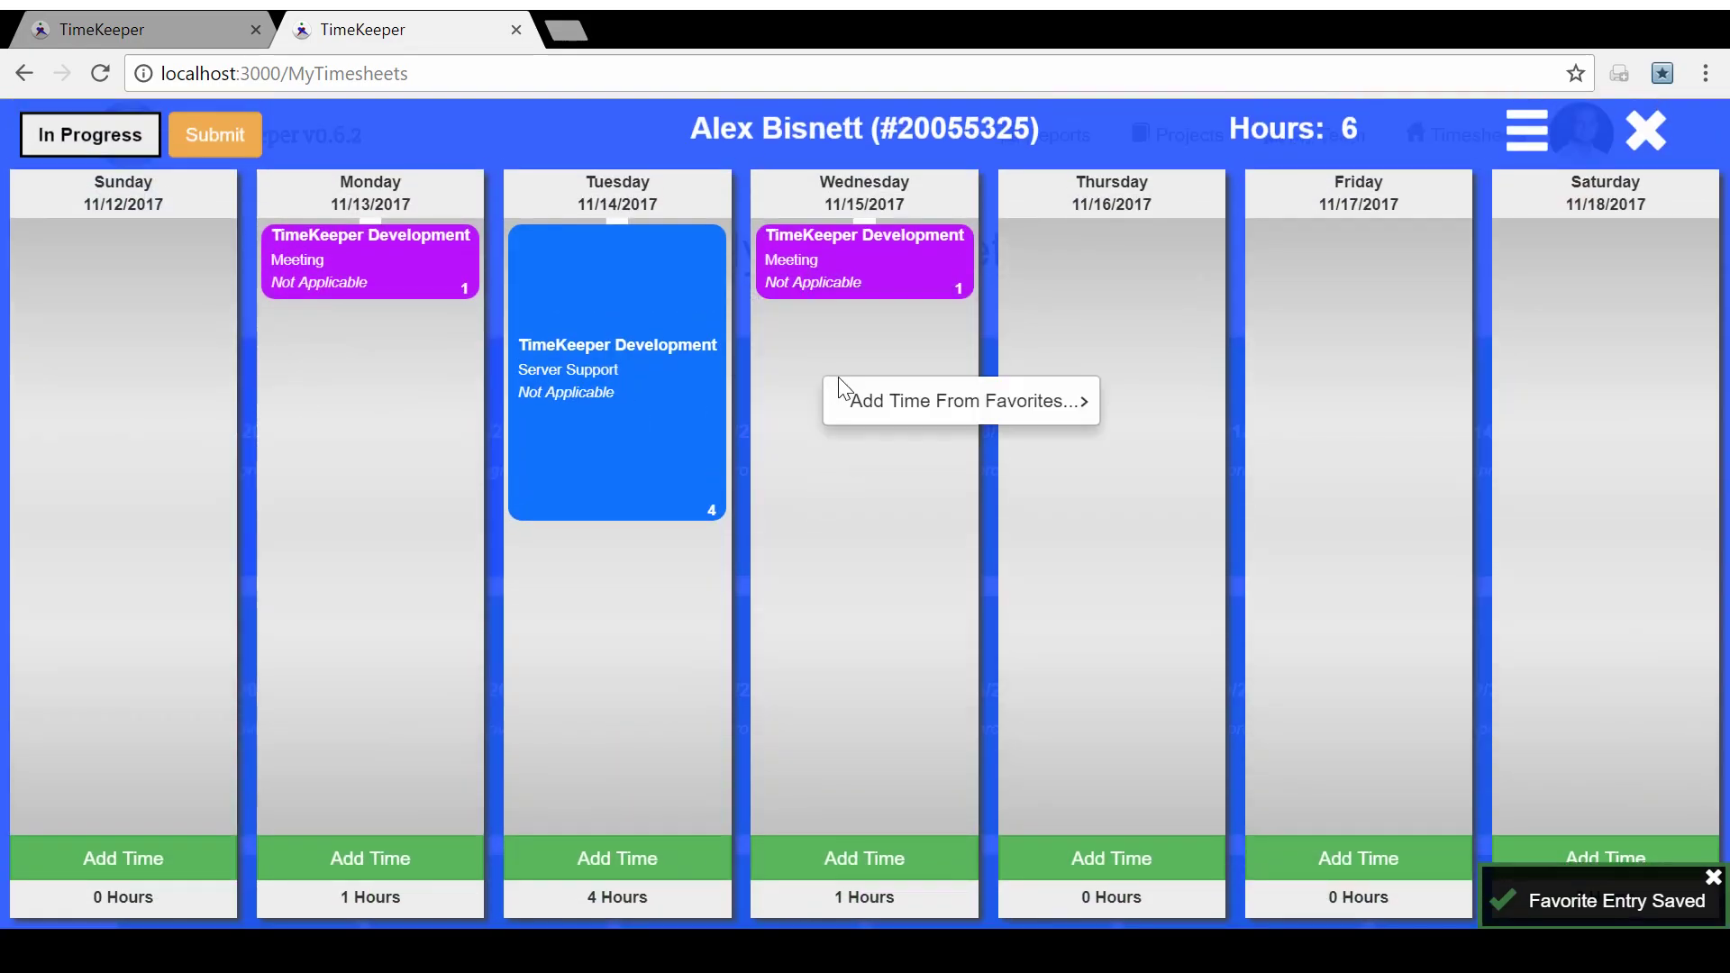
pyautogui.moveTo(903, 402)
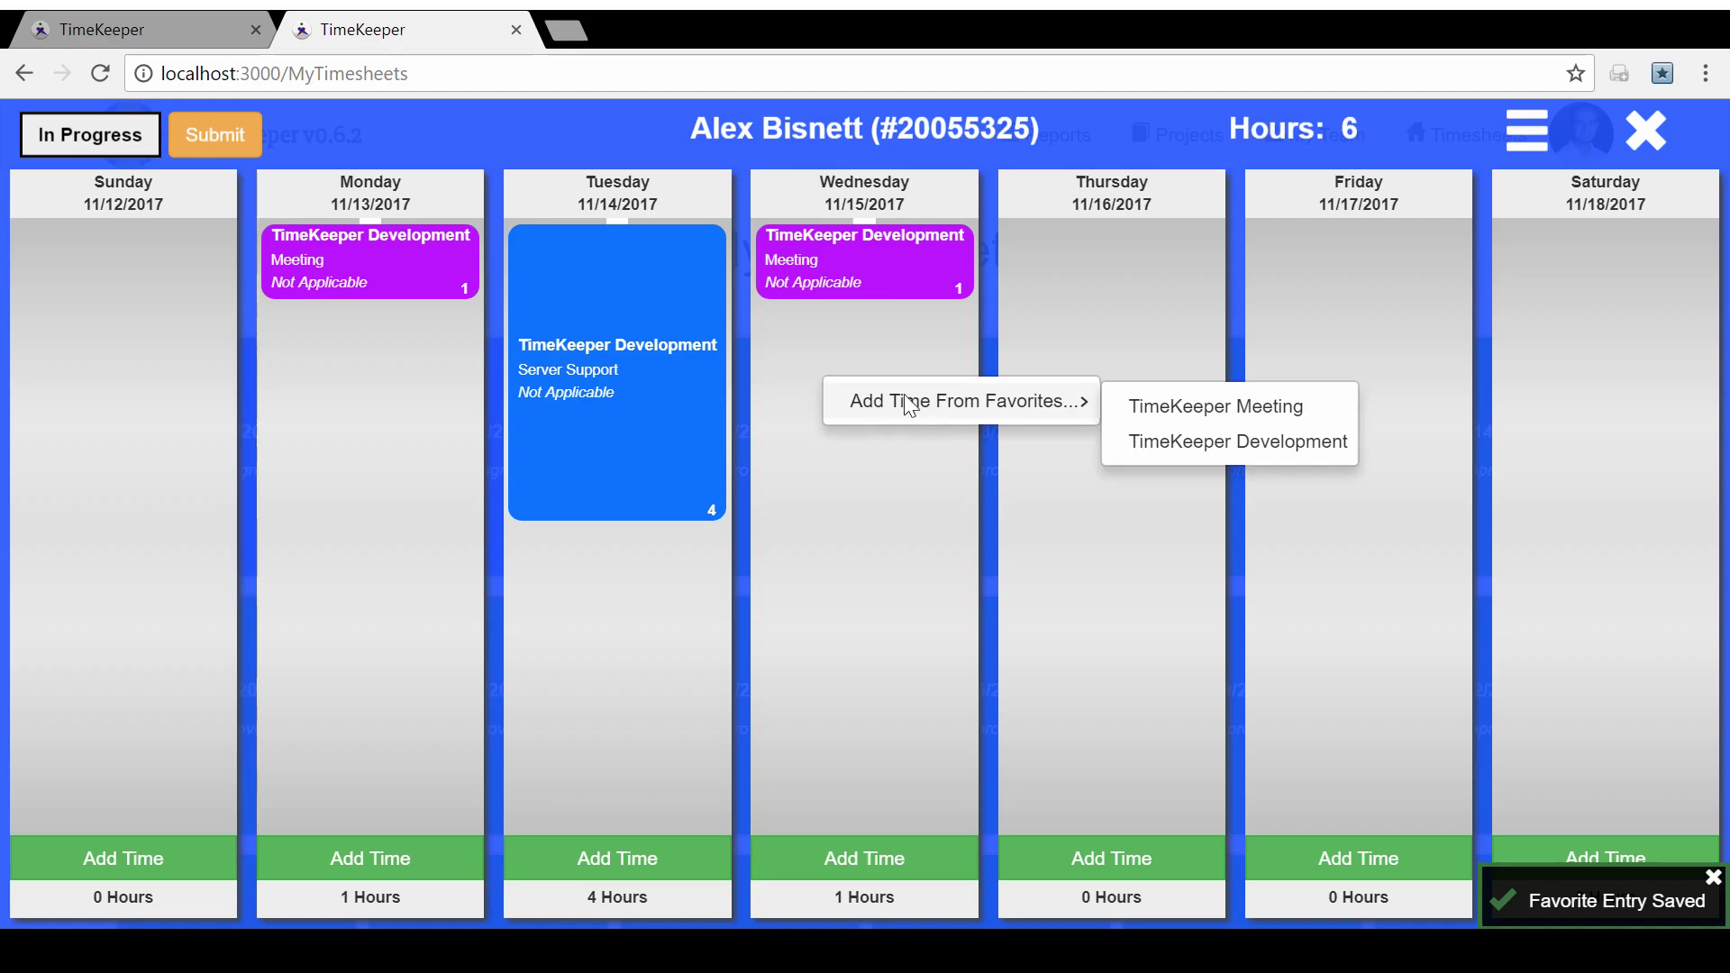
pyautogui.click(1208, 442)
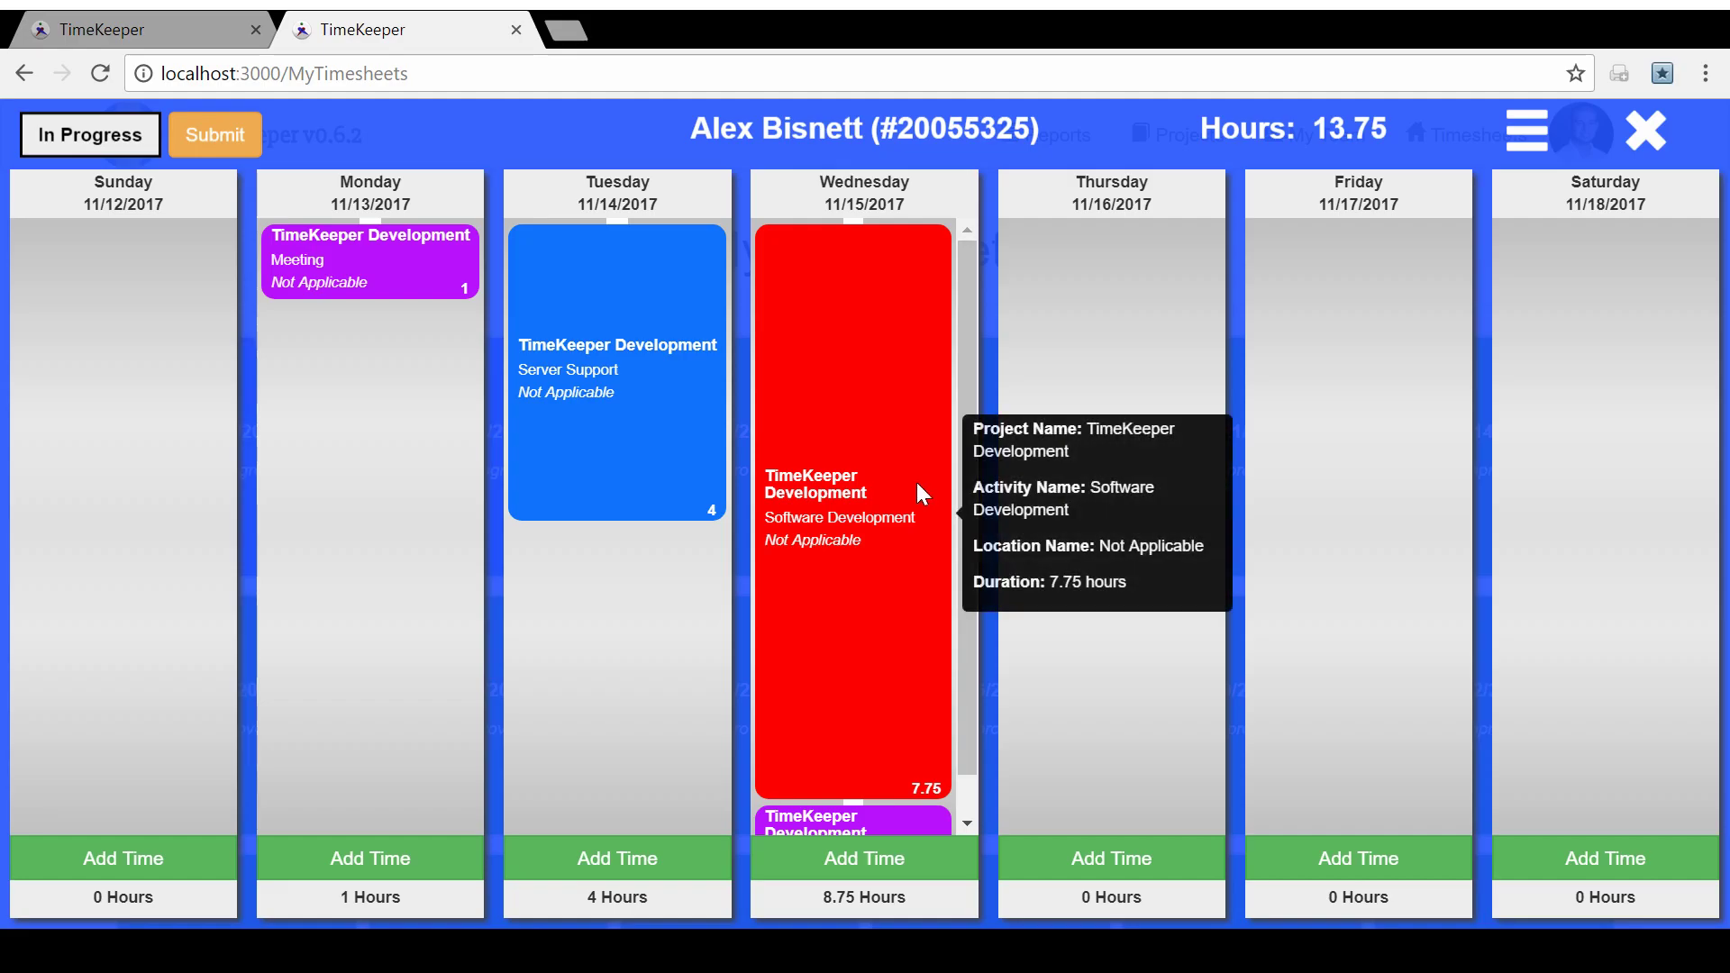
# Review the Wednesday 11/15/2017 Software Development entry in its edit form and close the form without changing anything.
pyautogui.rightClick(899, 497)
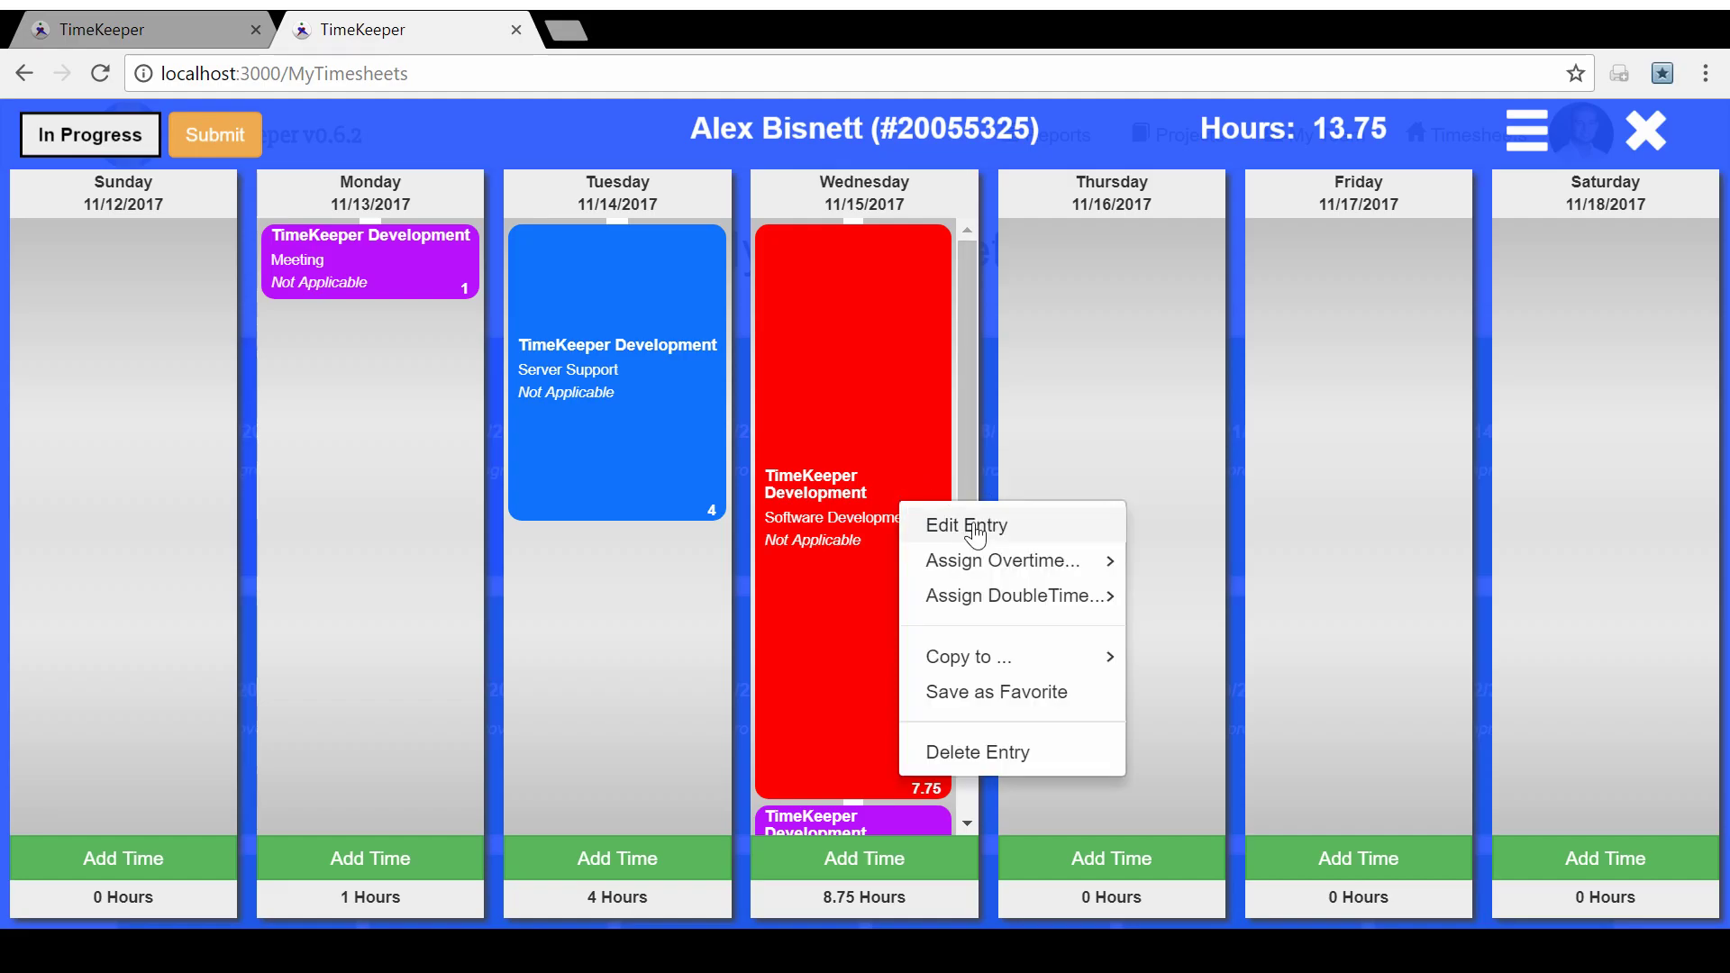
pyautogui.click(974, 527)
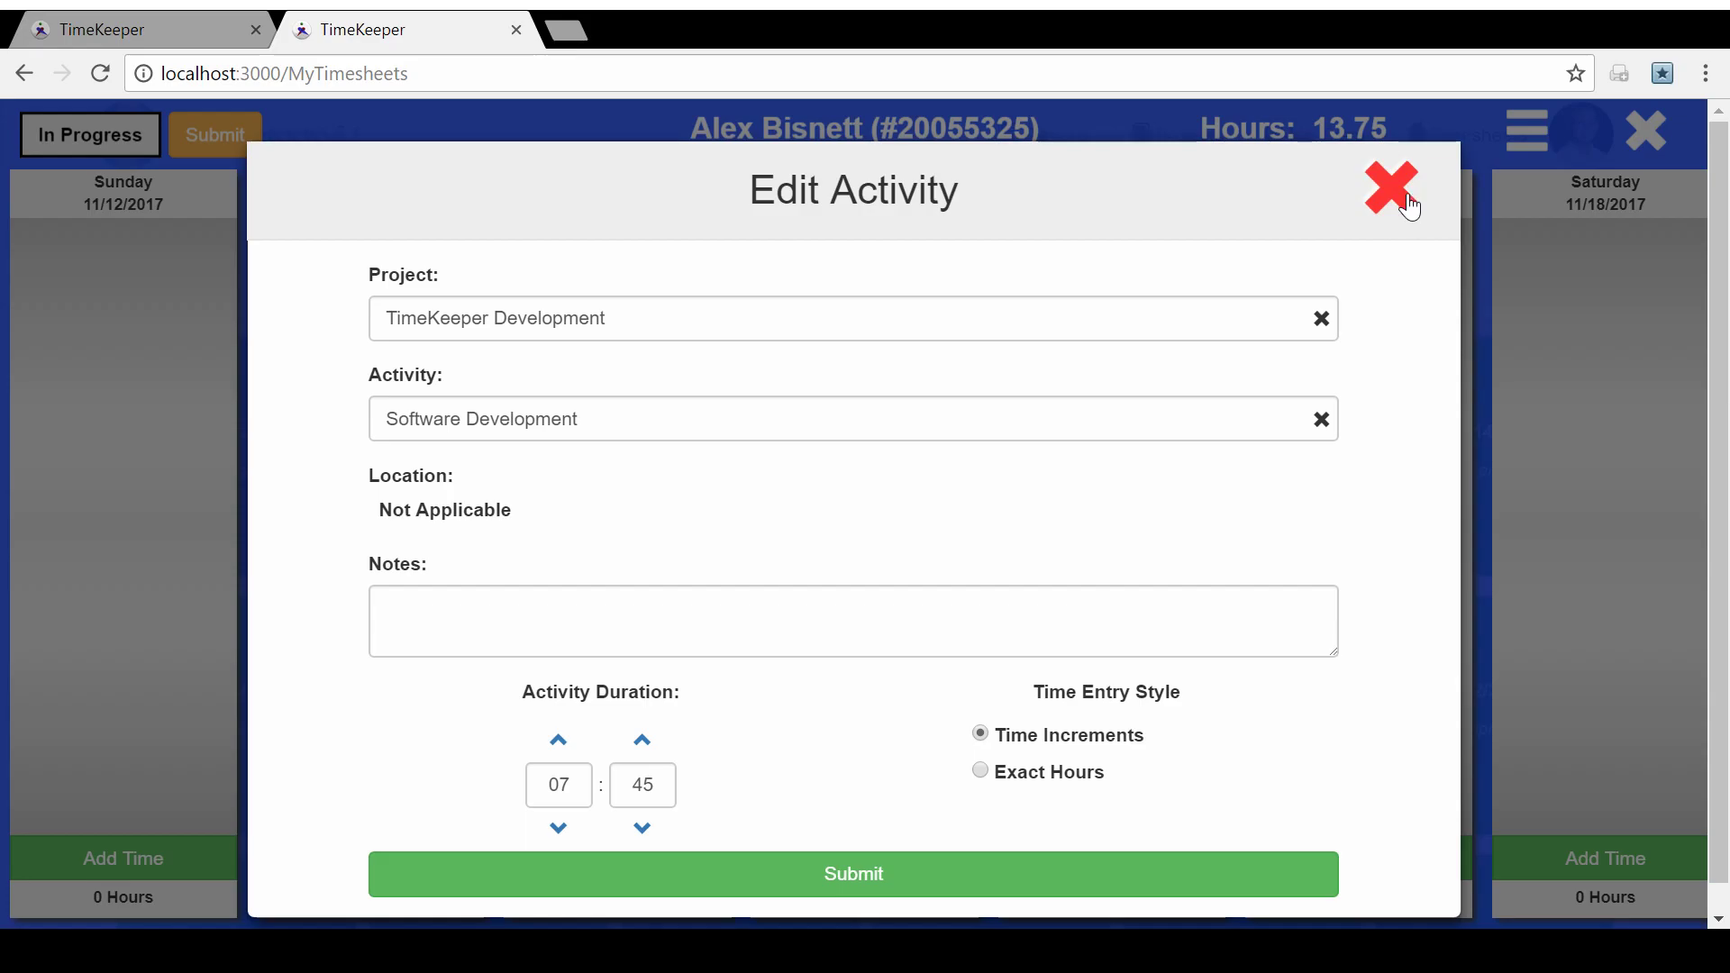
pyautogui.click(1405, 207)
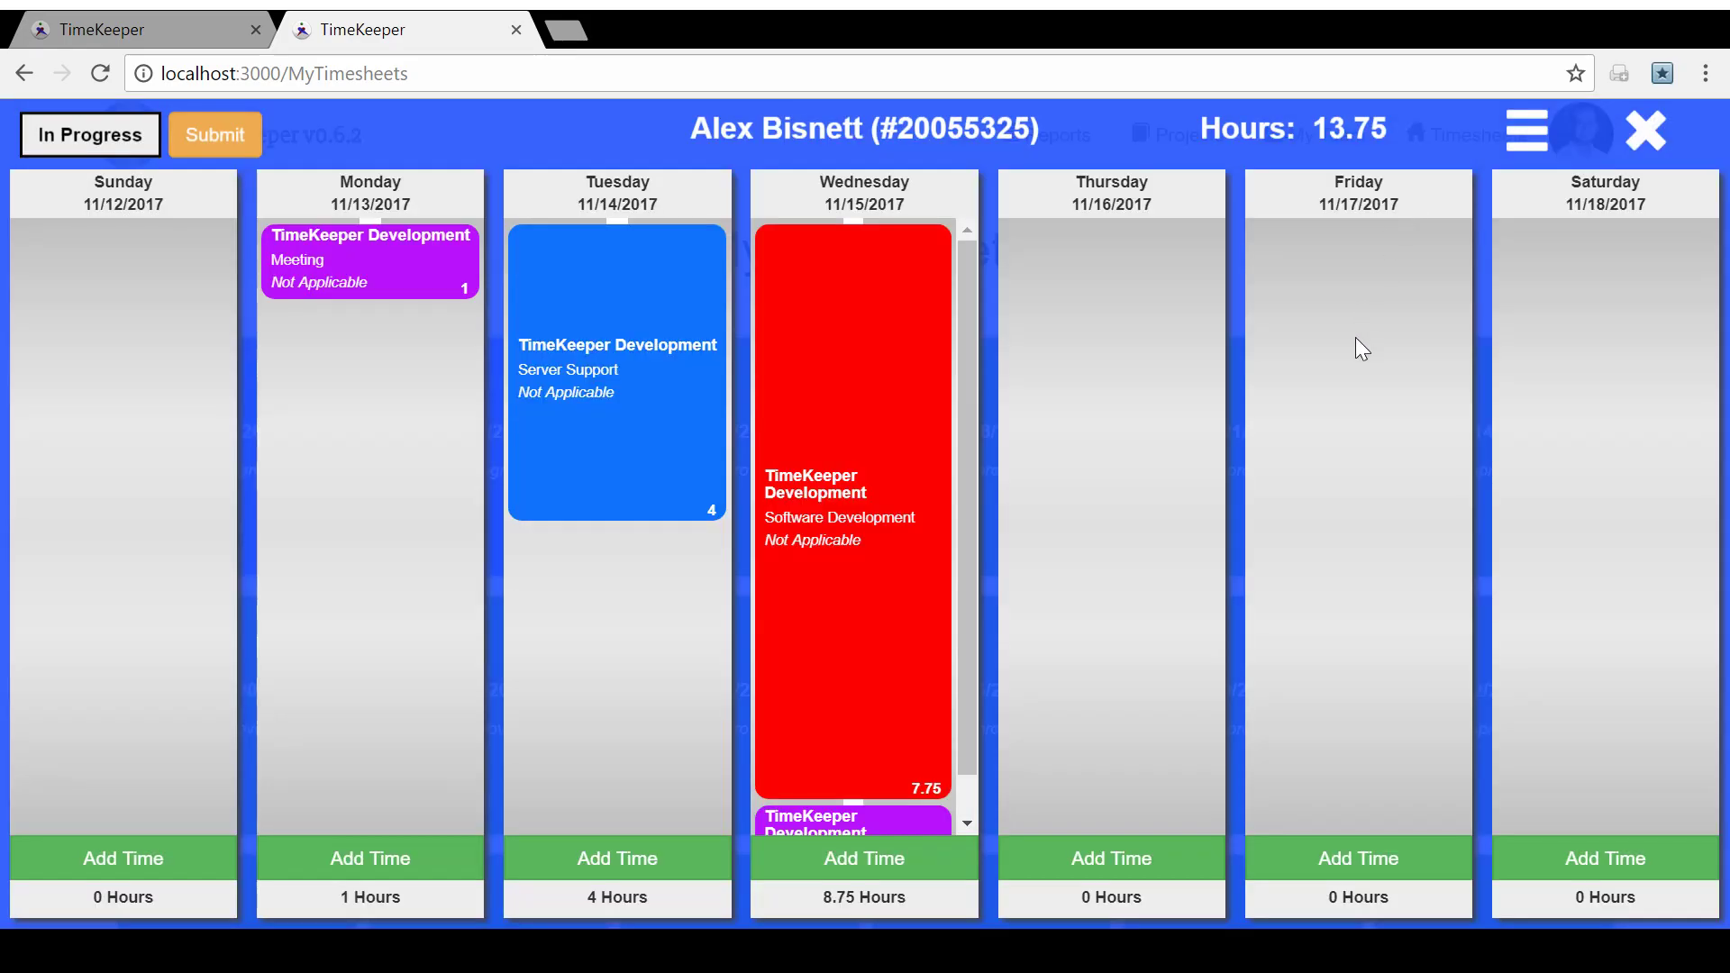
# Close the timesheet, go to the account preferences, and expand the TimeKeeper Meeting favorite's details.
pyautogui.click(1659, 130)
pyautogui.click(1570, 133)
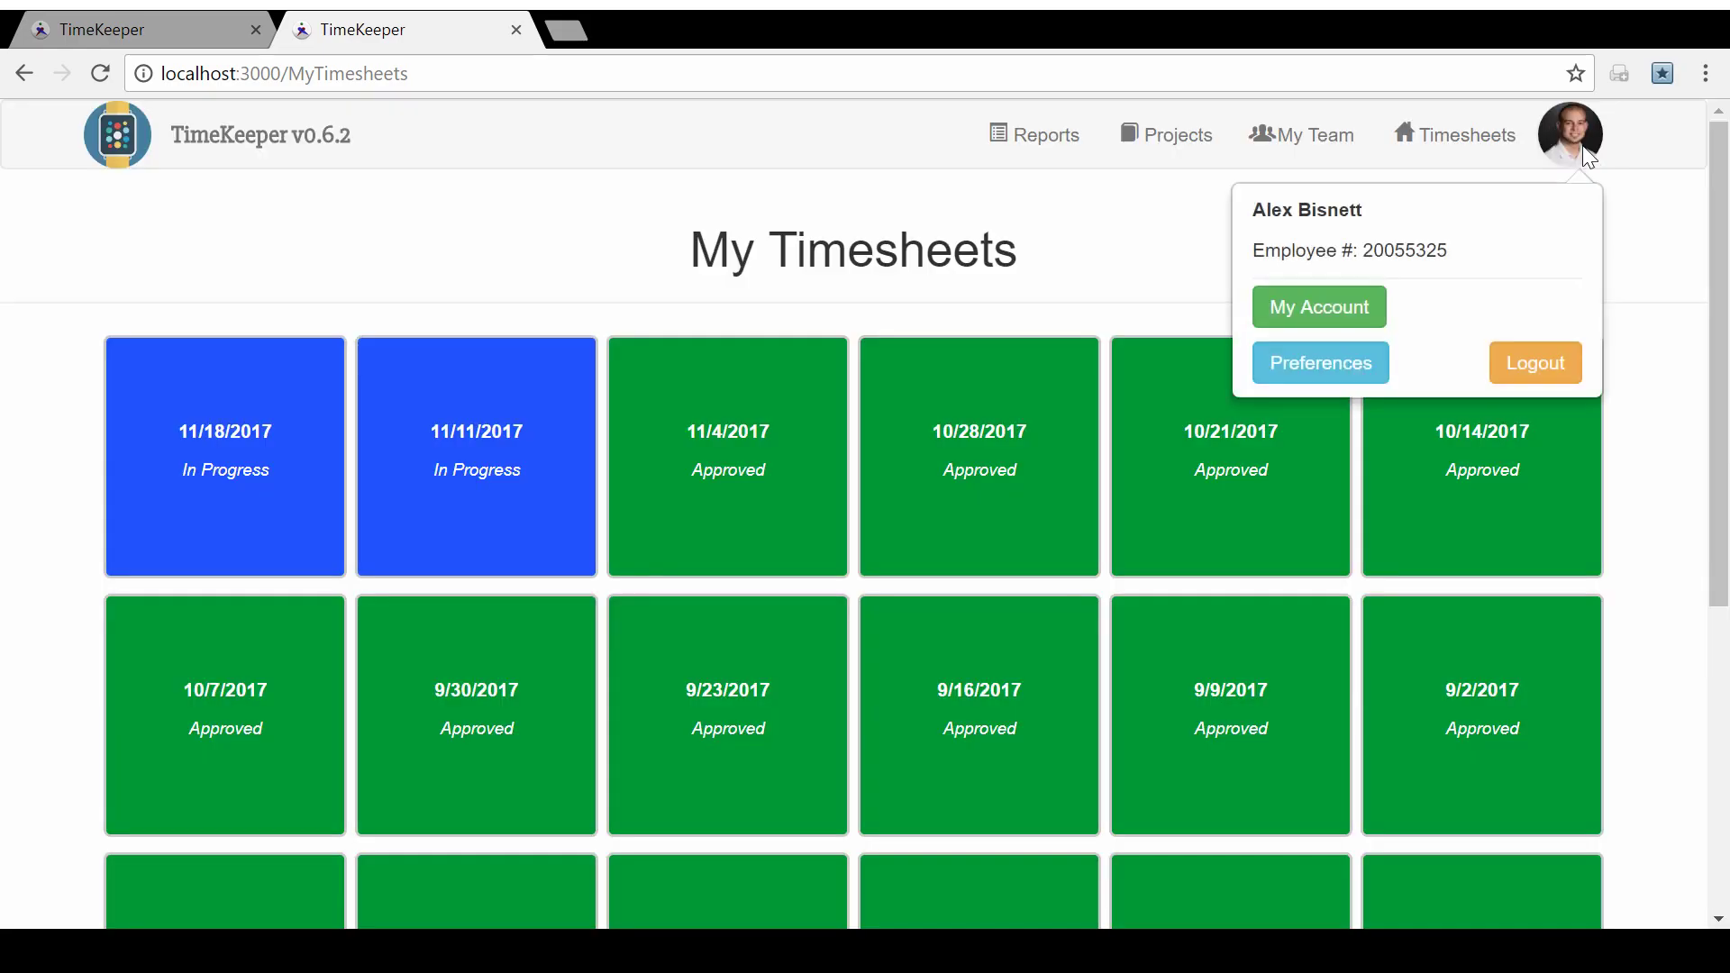
pyautogui.click(1293, 382)
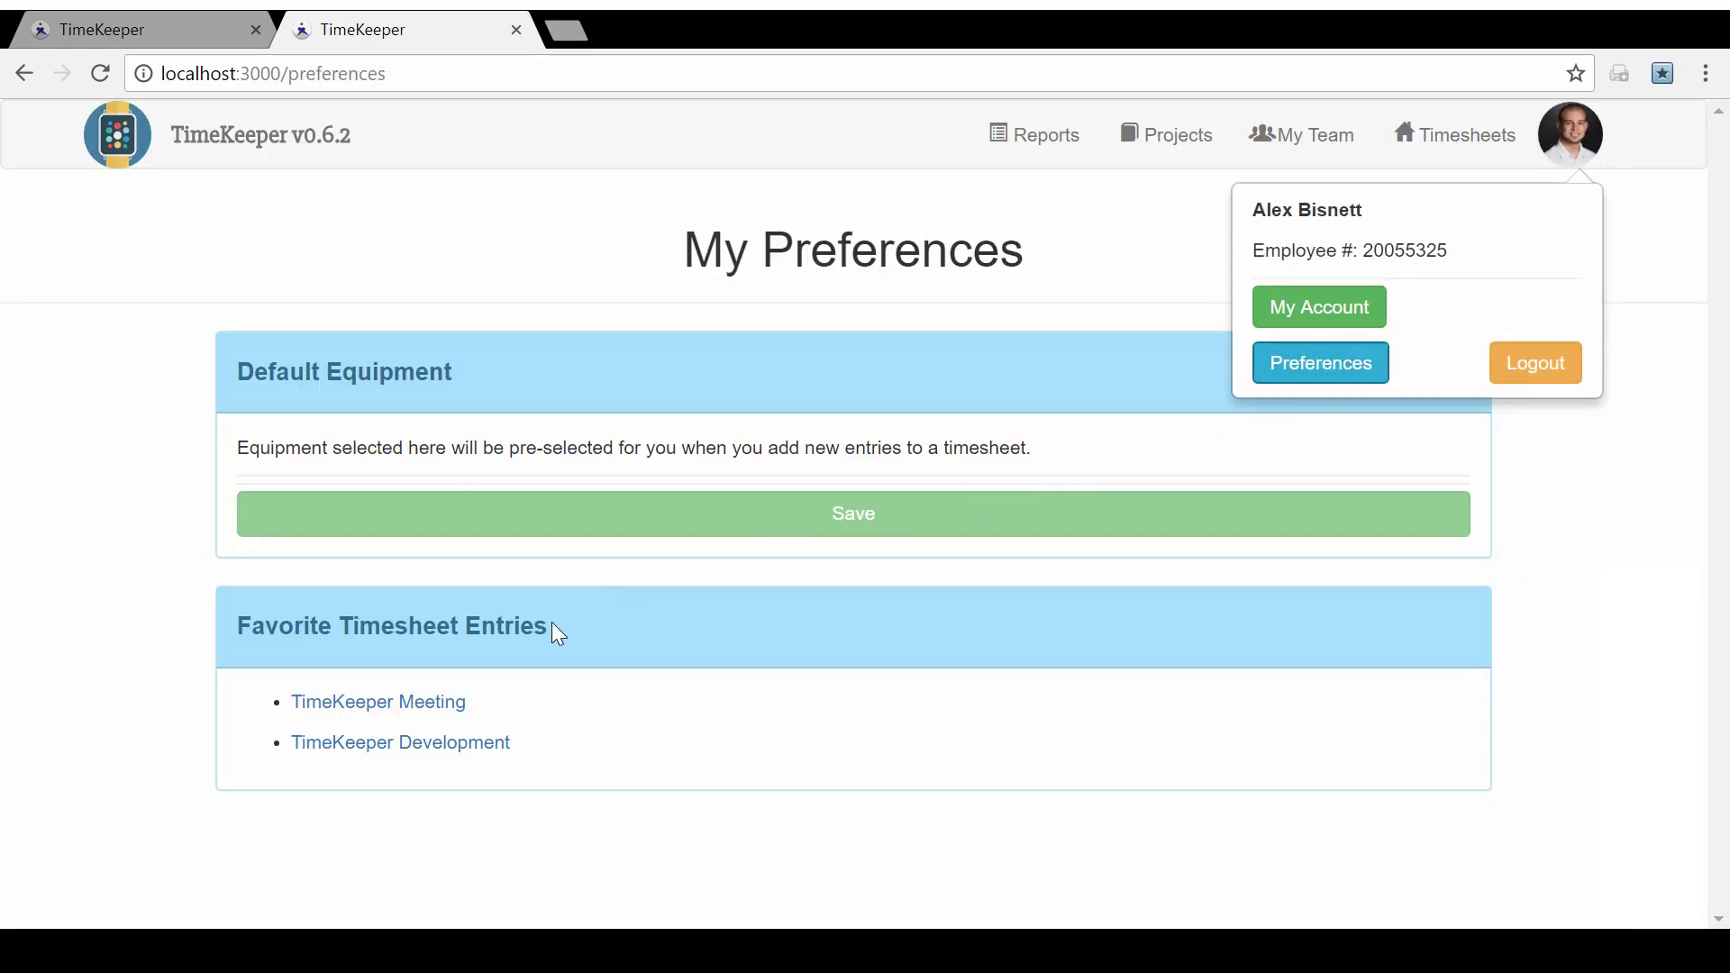
pyautogui.click(427, 661)
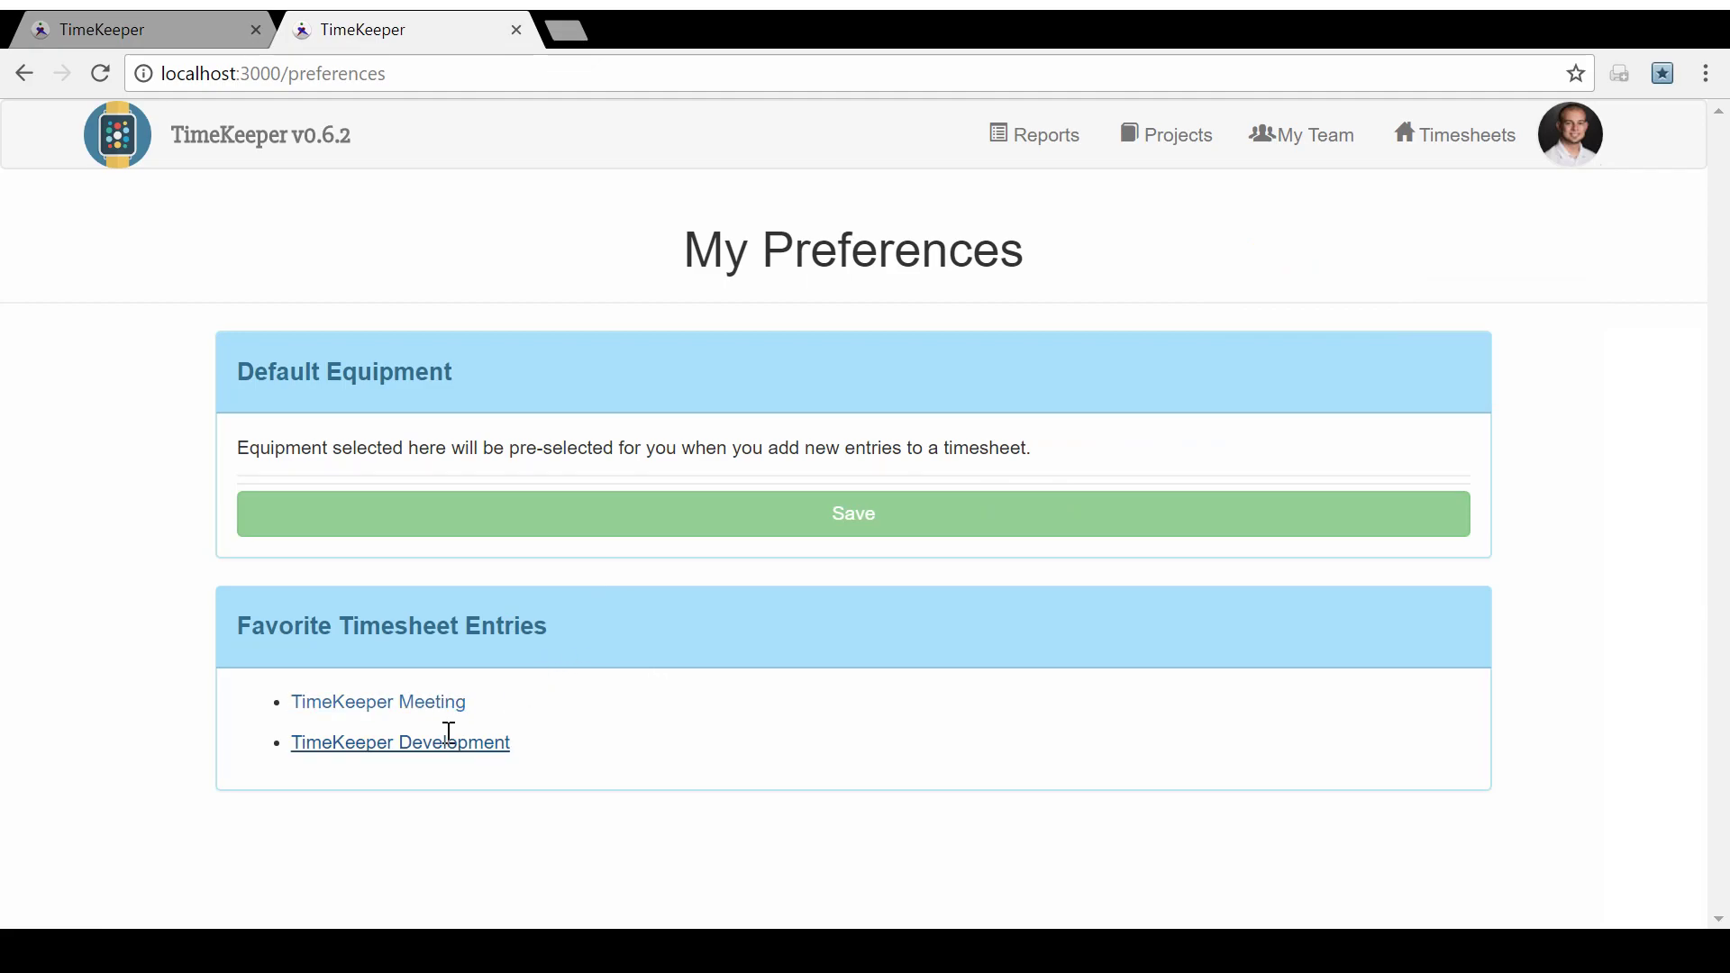
pyautogui.click(424, 704)
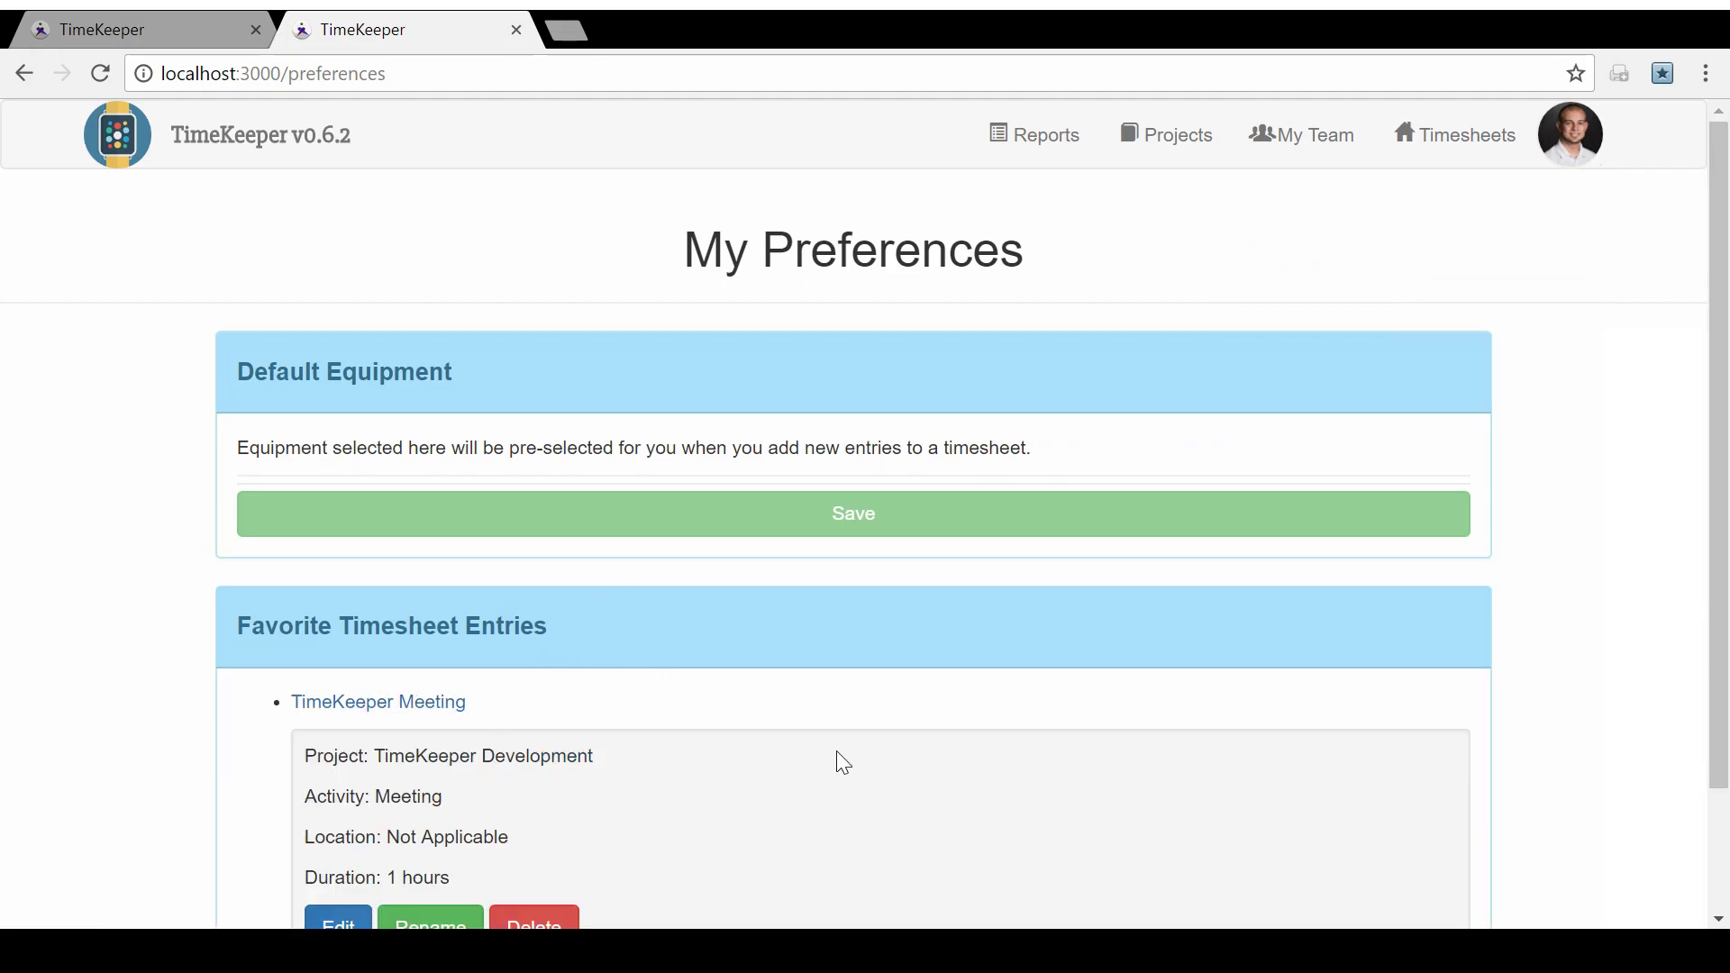
pyautogui.scroll(-2, 774, 730)
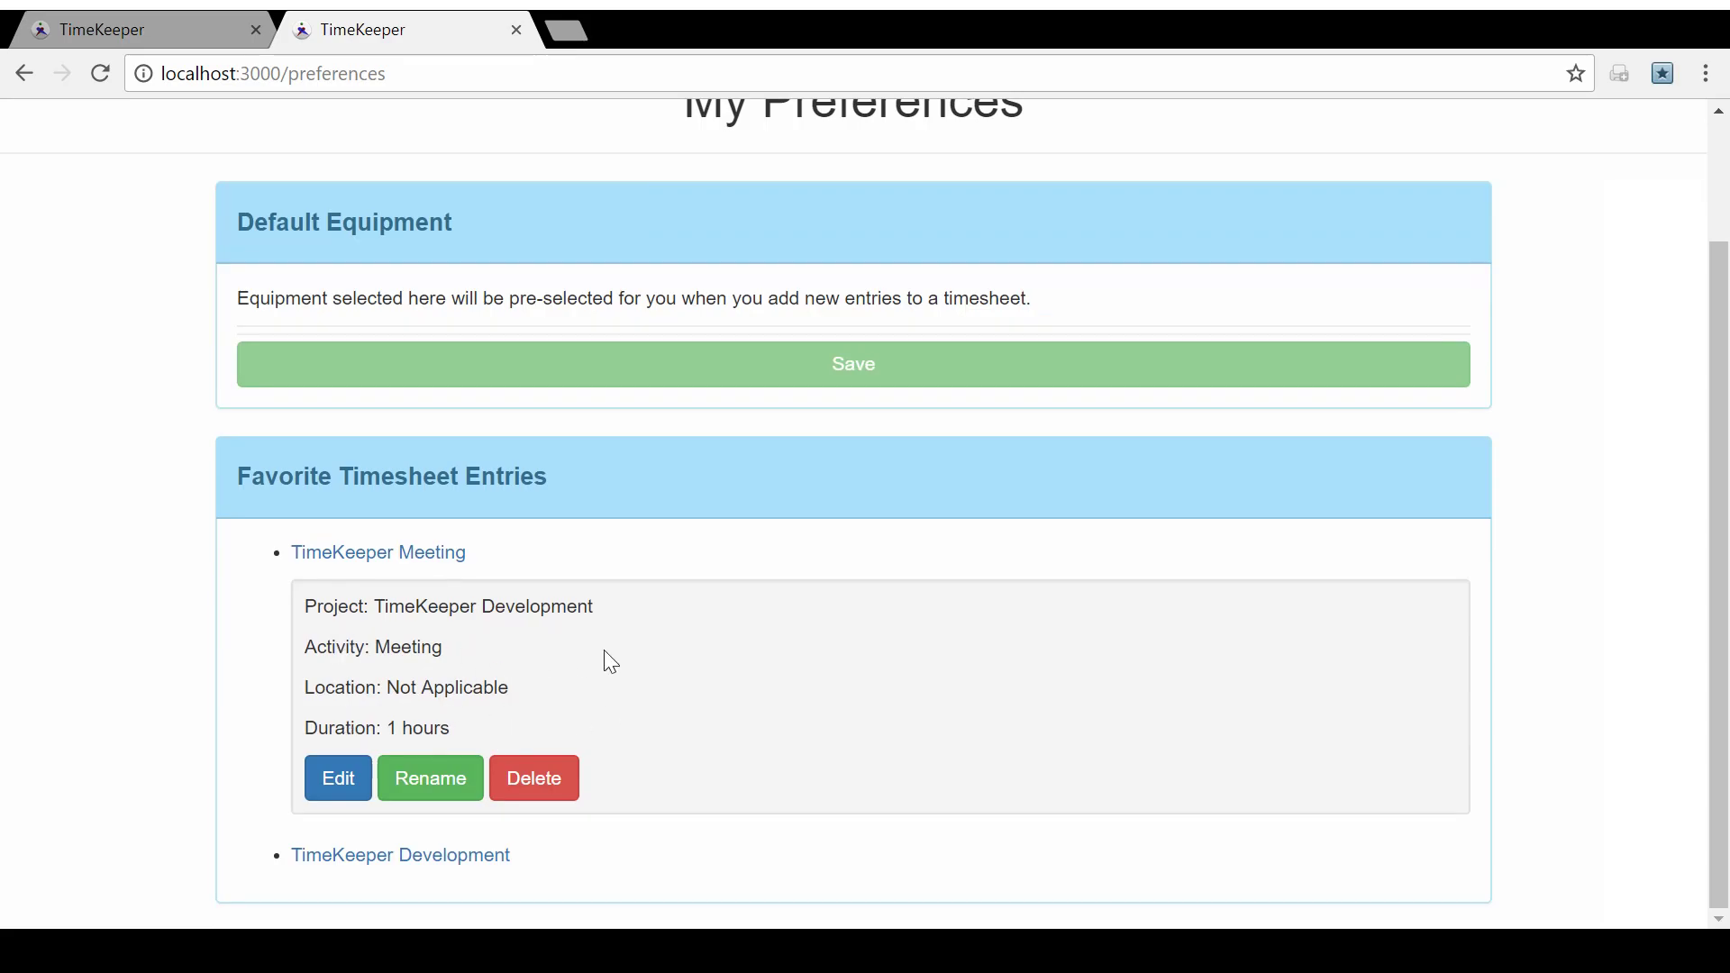
# Set the TimeKeeper Meeting favorite's duration to 2 hours and save it under the same name.
pyautogui.click(359, 776)
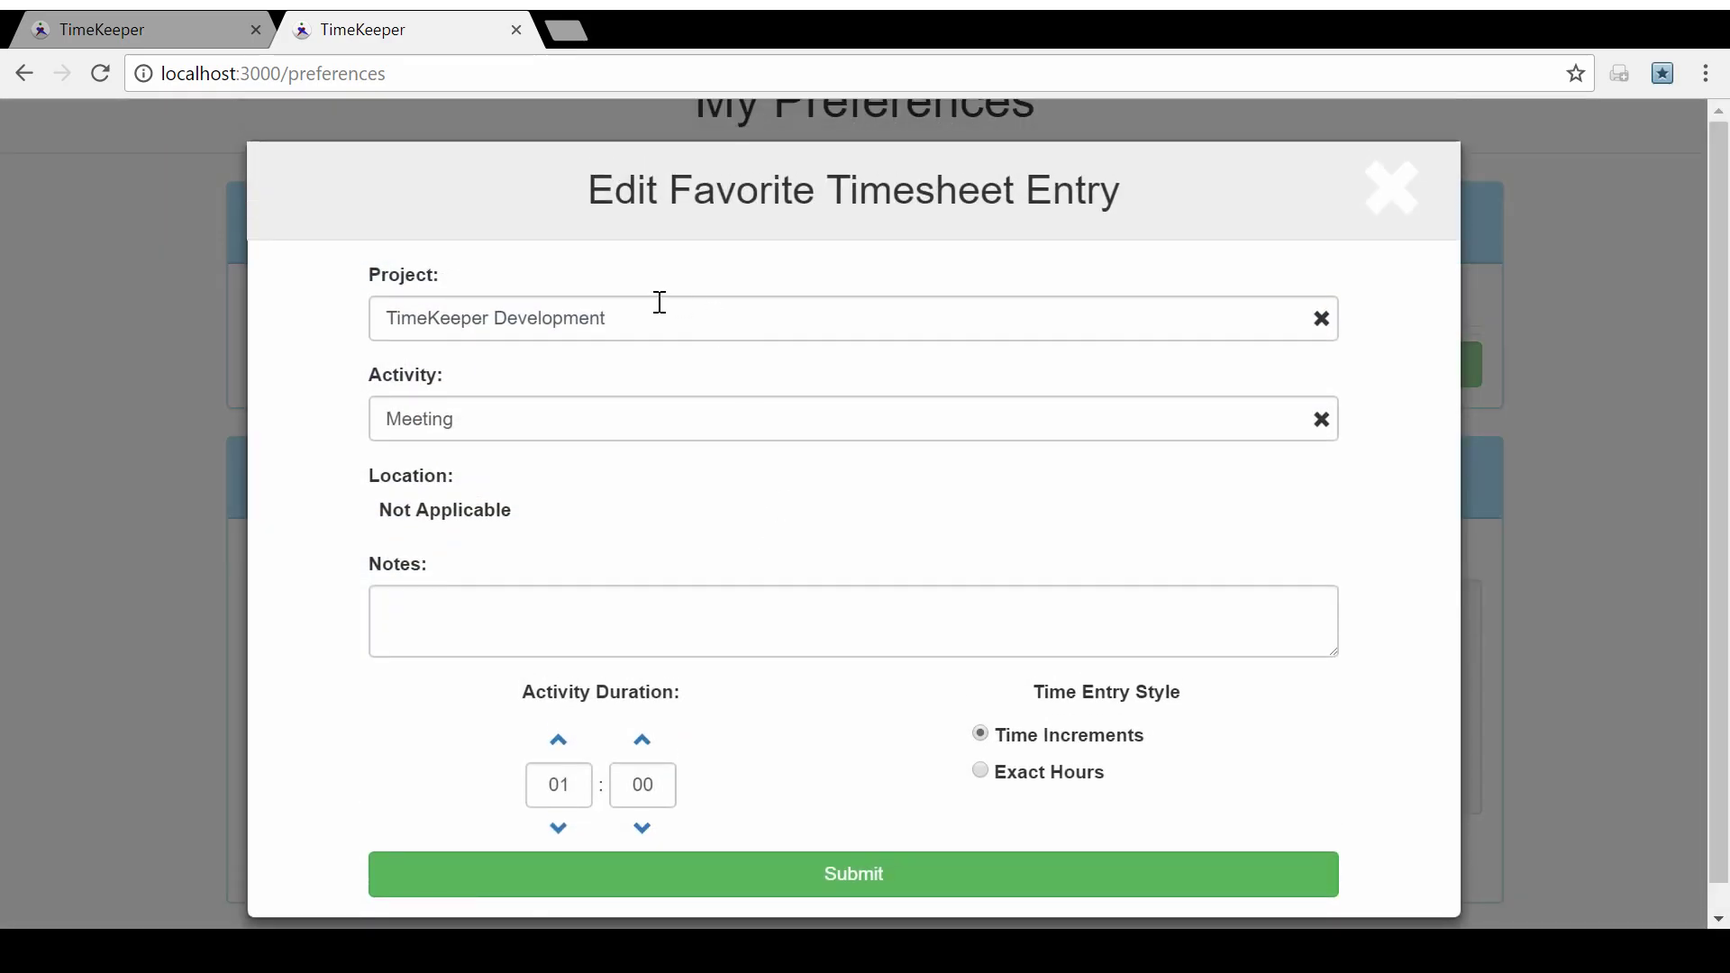
pyautogui.click(559, 740)
pyautogui.click(858, 887)
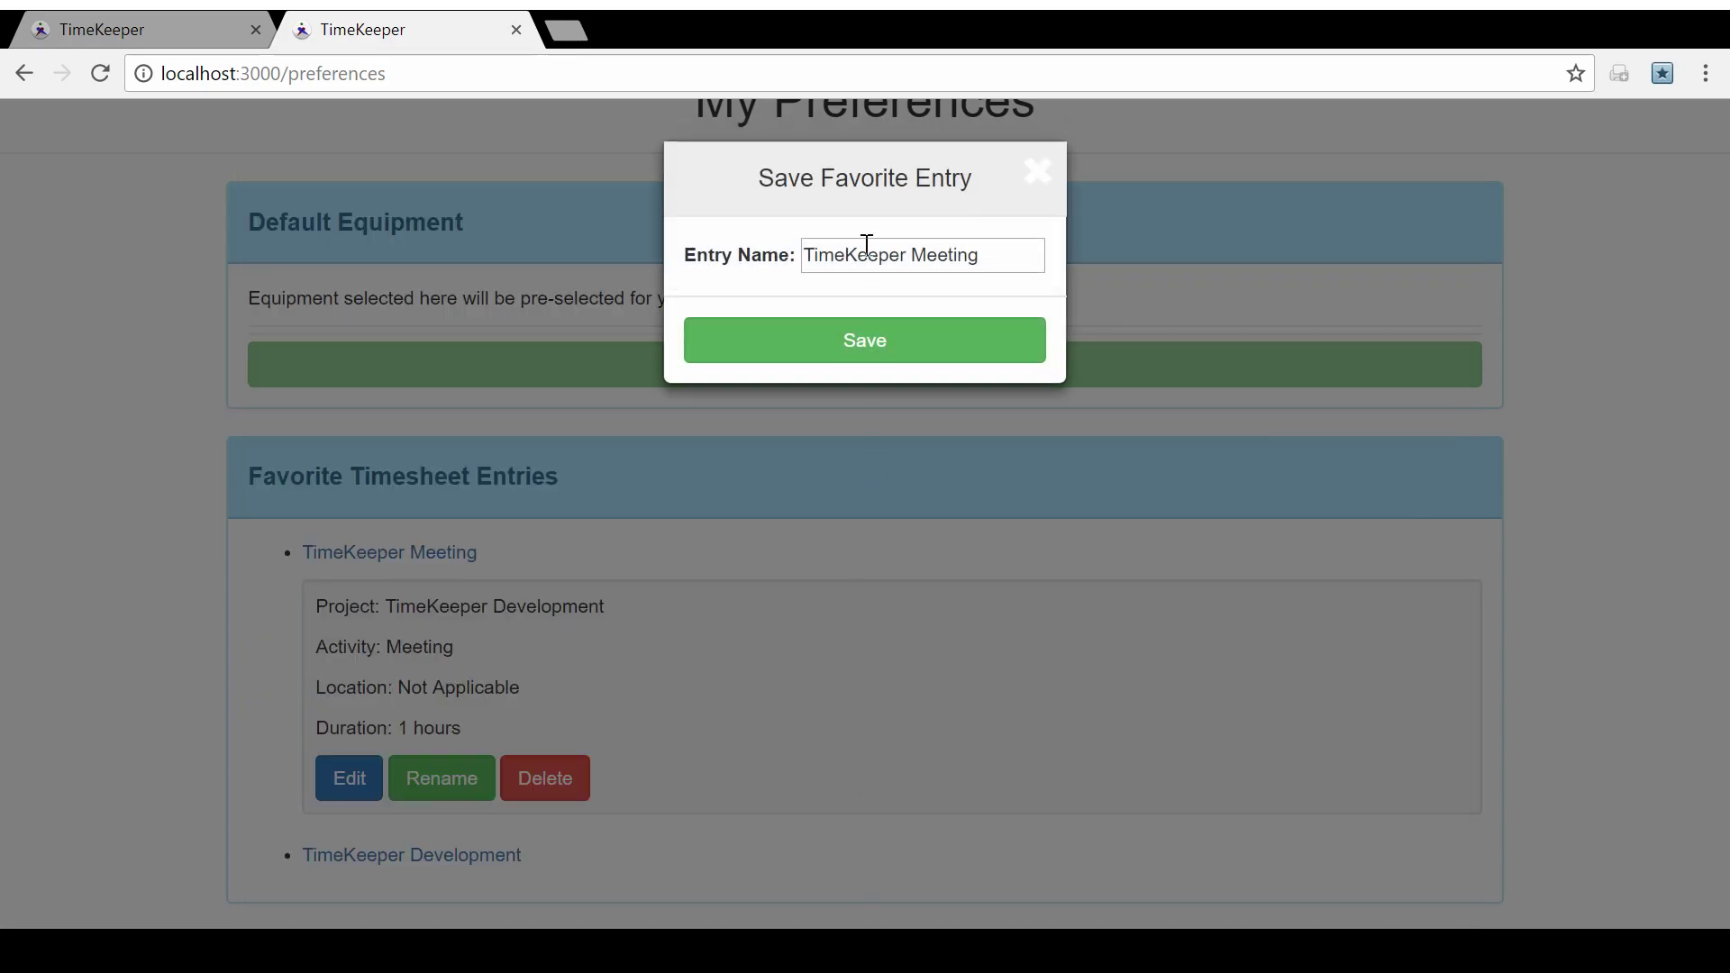
pyautogui.click(916, 350)
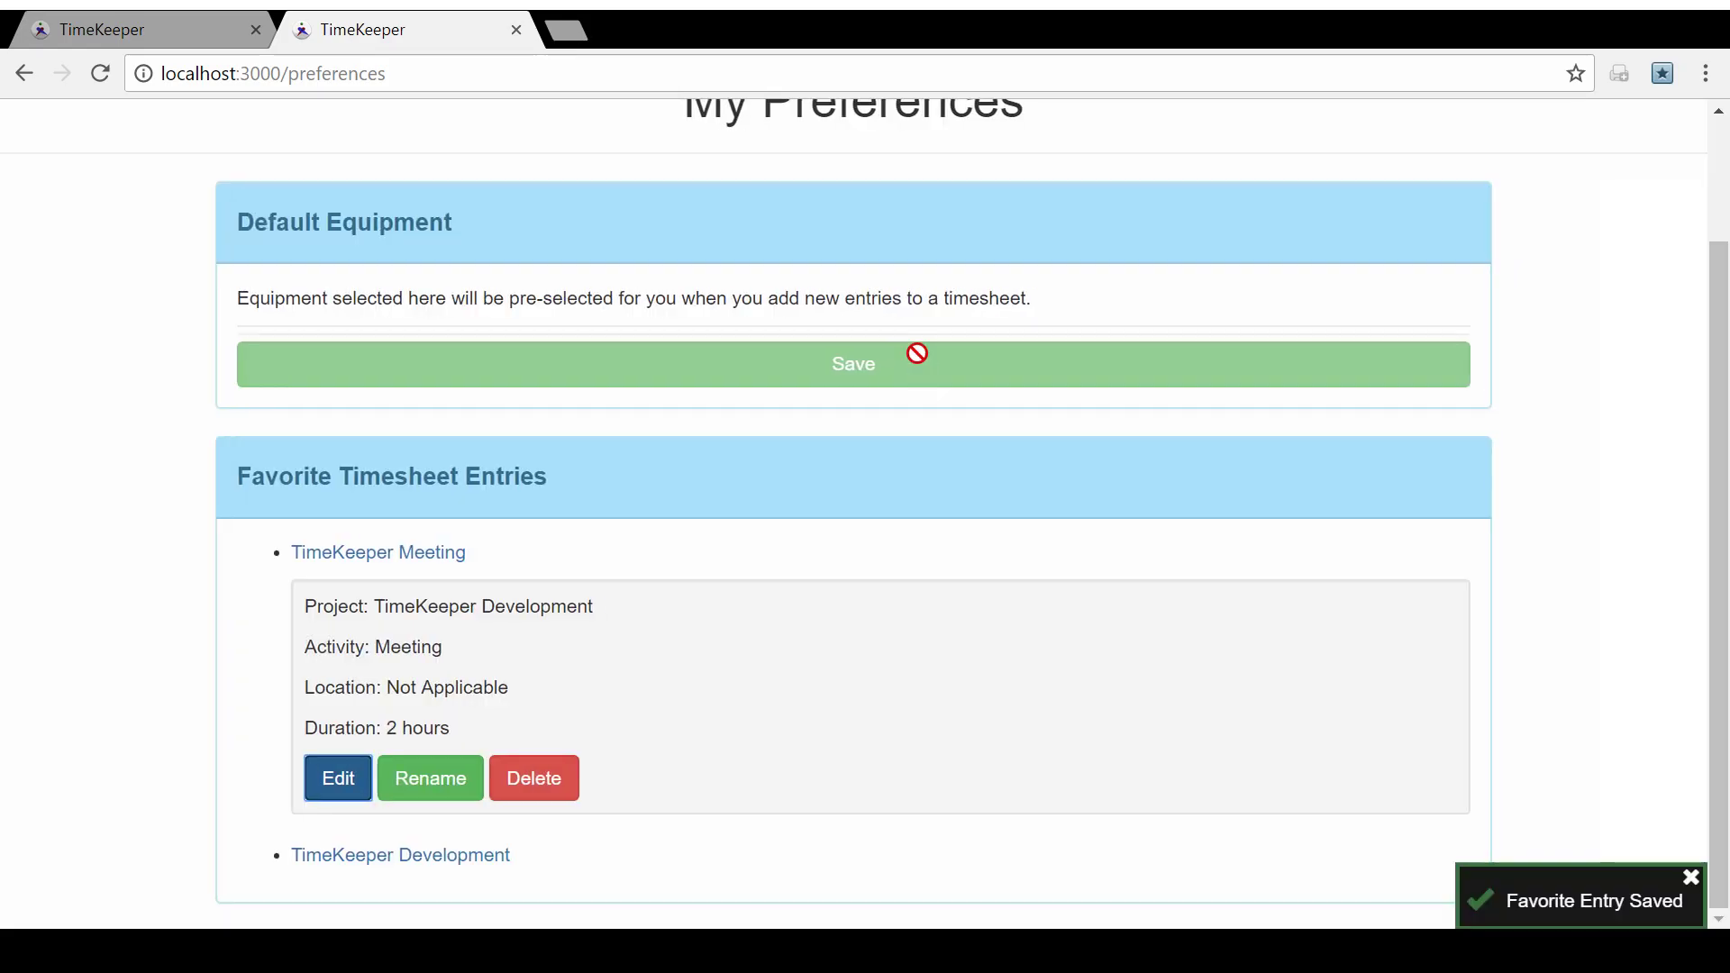
pyautogui.moveTo(451, 729); pyautogui.dragTo(309, 715)
pyautogui.click(533, 701)
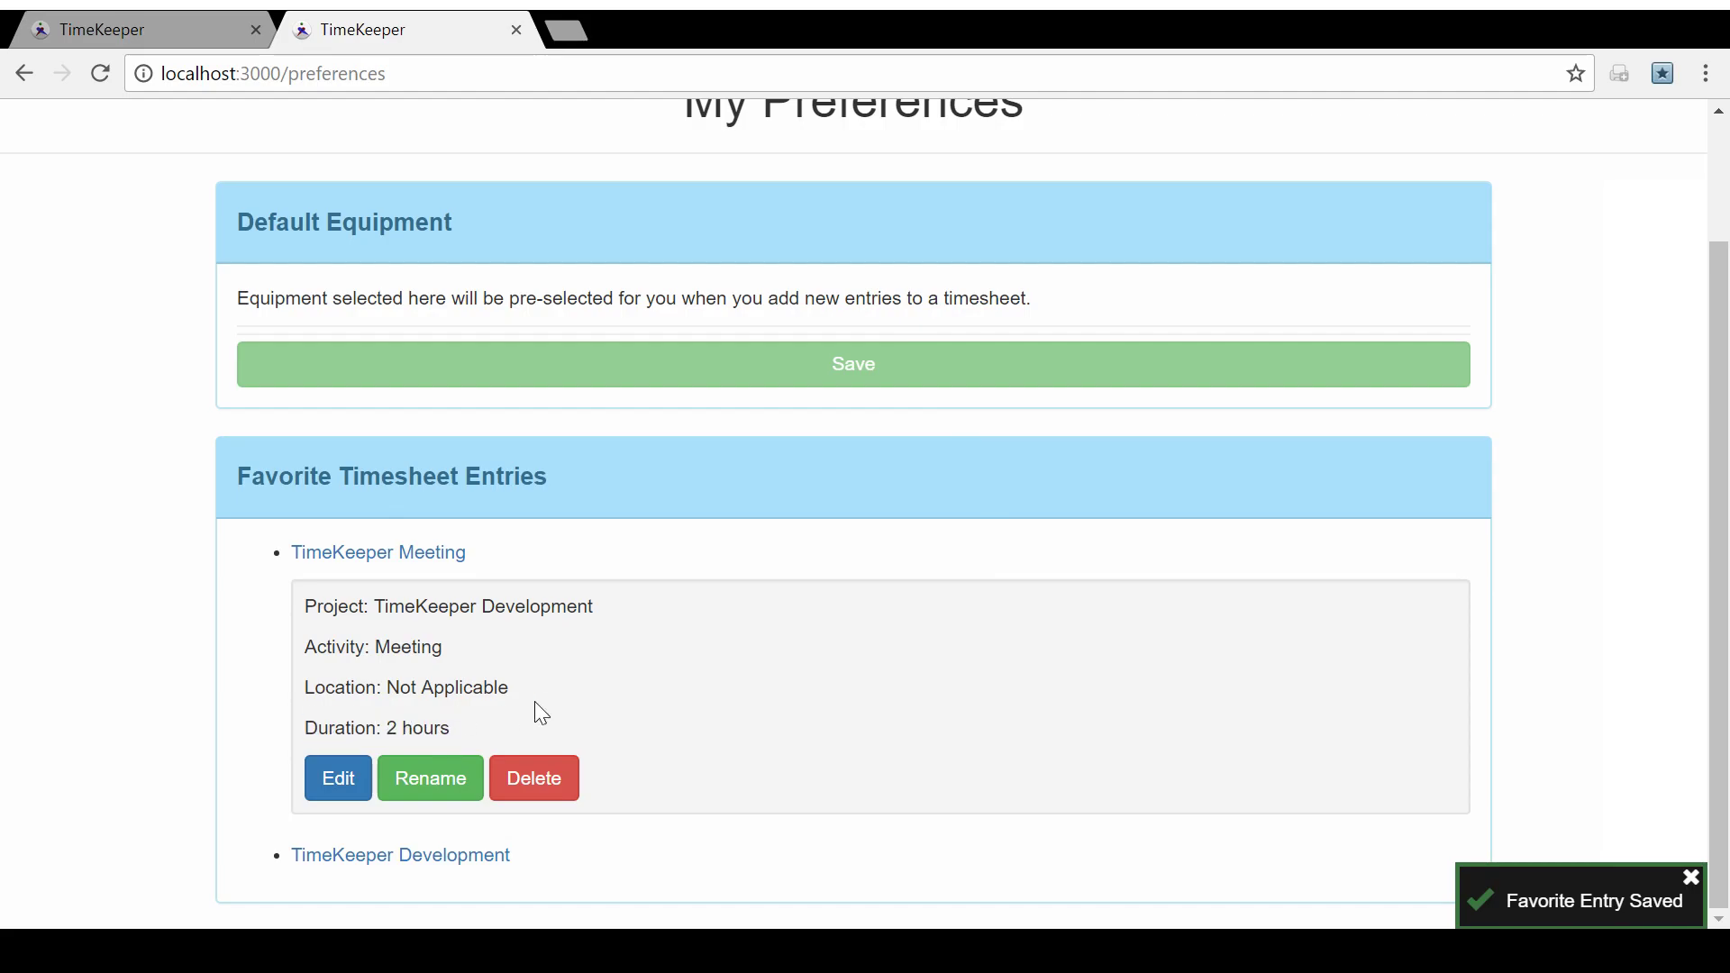
# Open the rename dialog for the TimeKeeper Meeting favorite, dismiss it, and delete the favorite.
pyautogui.click(436, 785)
pyautogui.click(1037, 172)
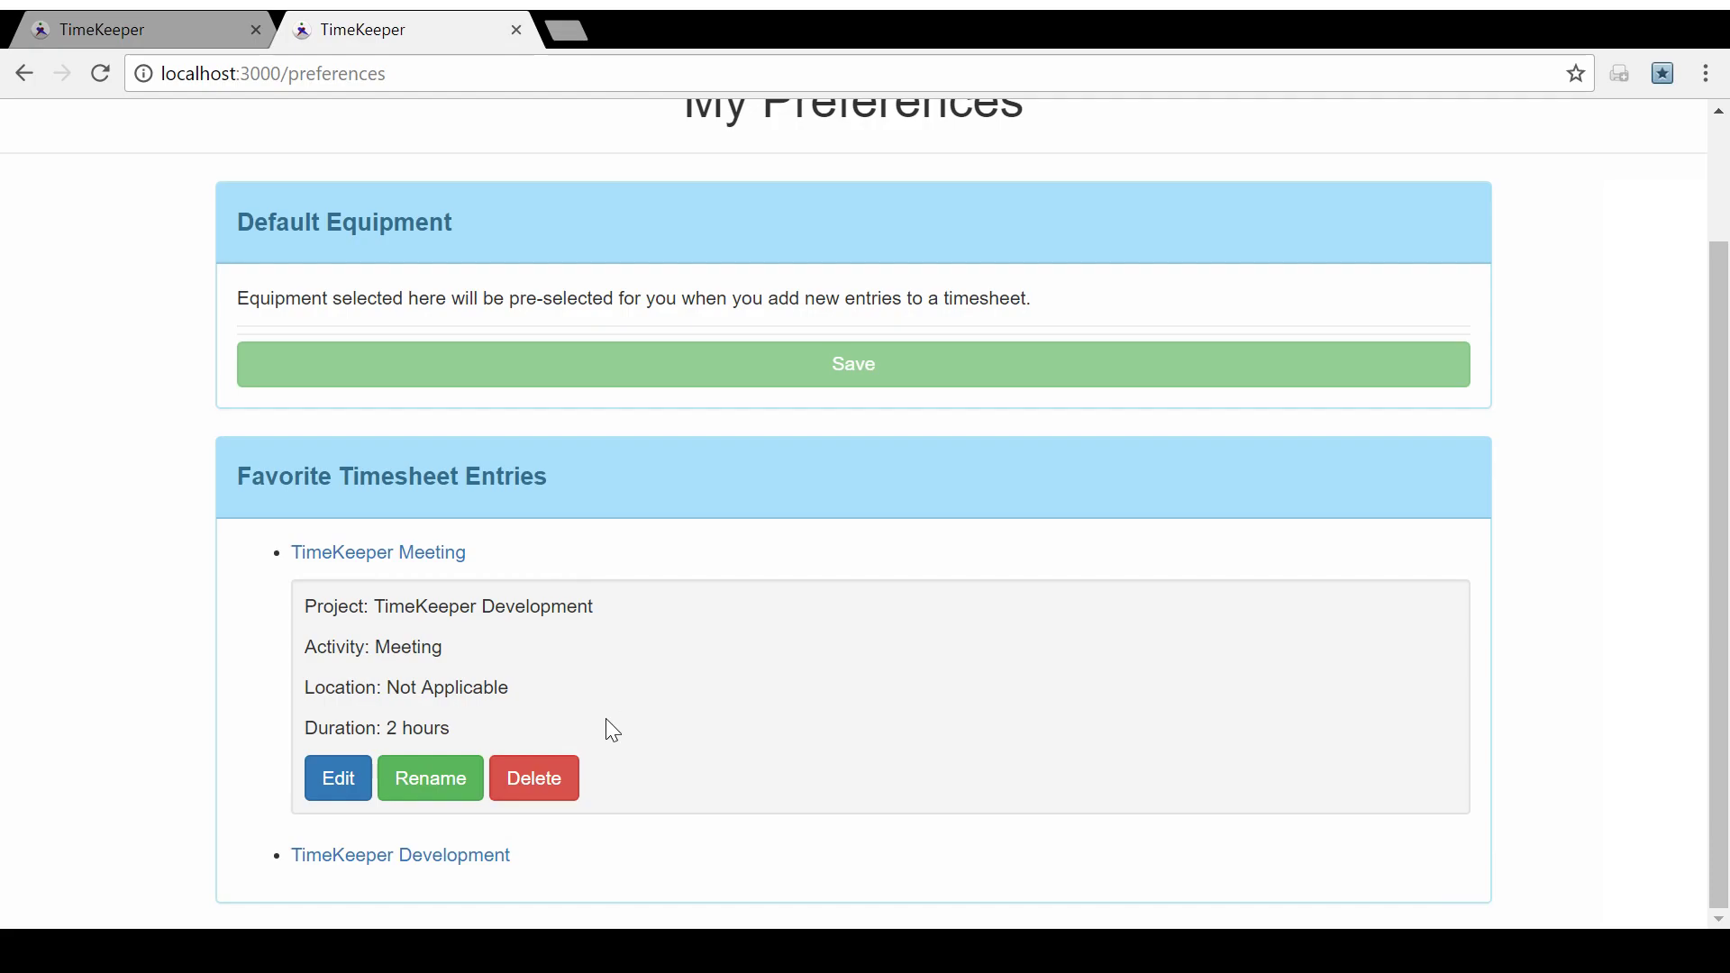
pyautogui.click(552, 793)
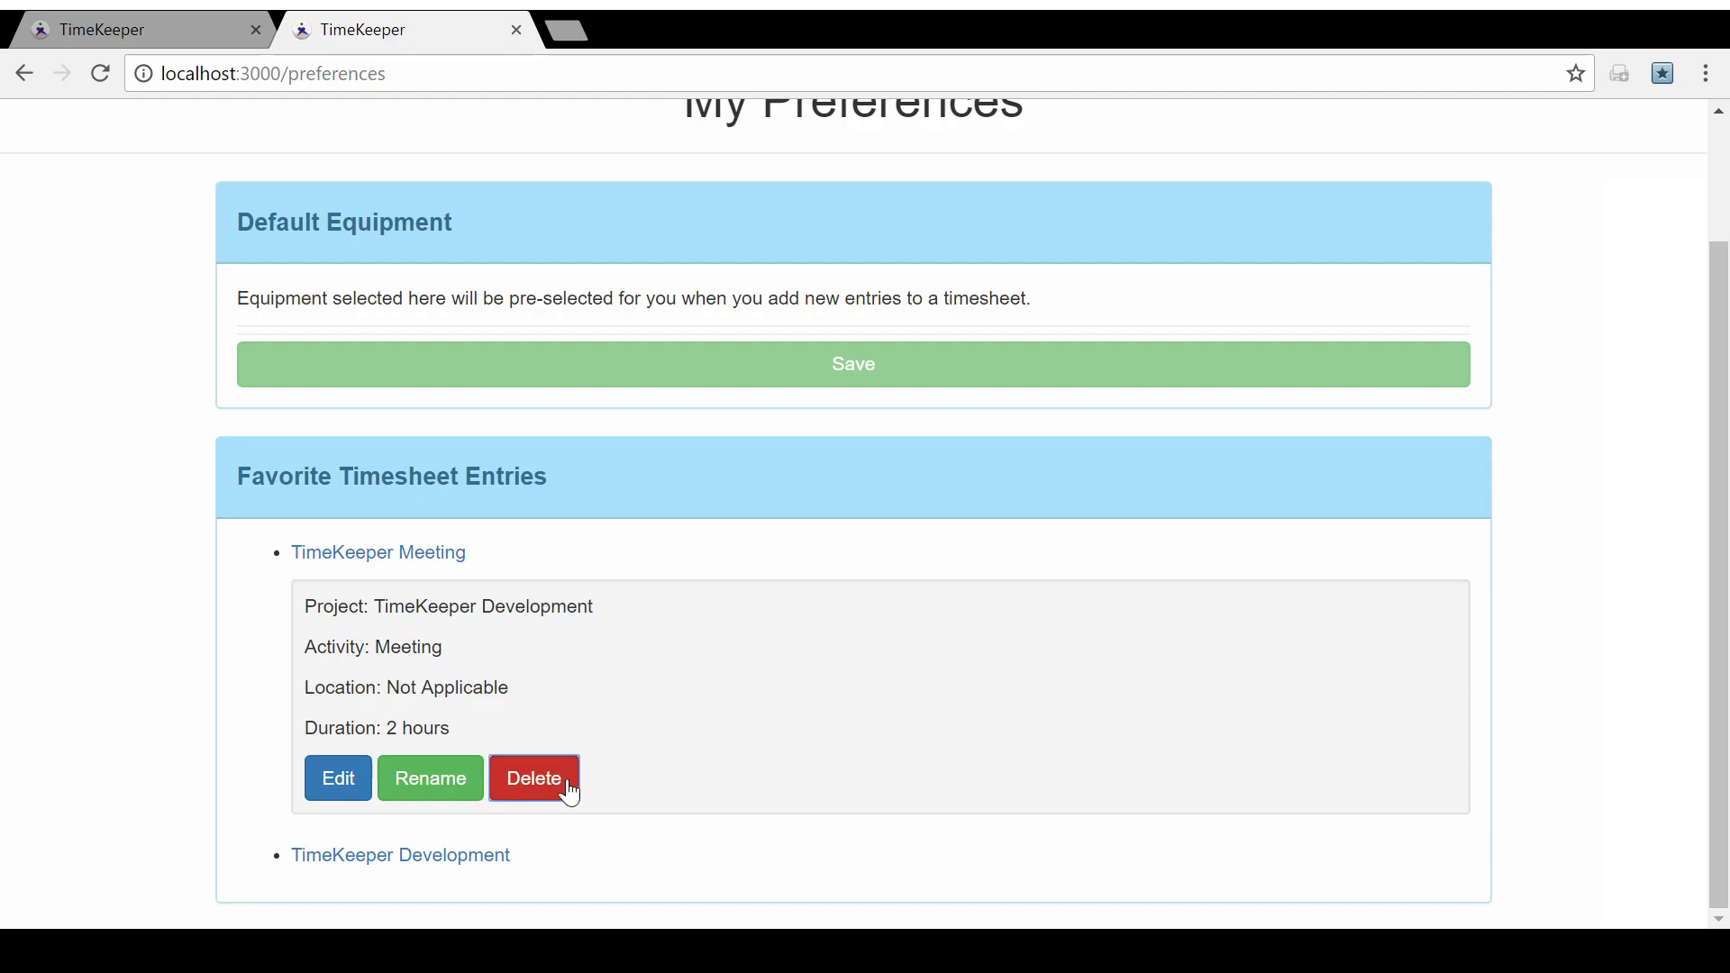
# Reopen the 11/18/2017 timesheet and display the favorites available for adding time to Thursday 11/16/2017.
pyautogui.click(1464, 135)
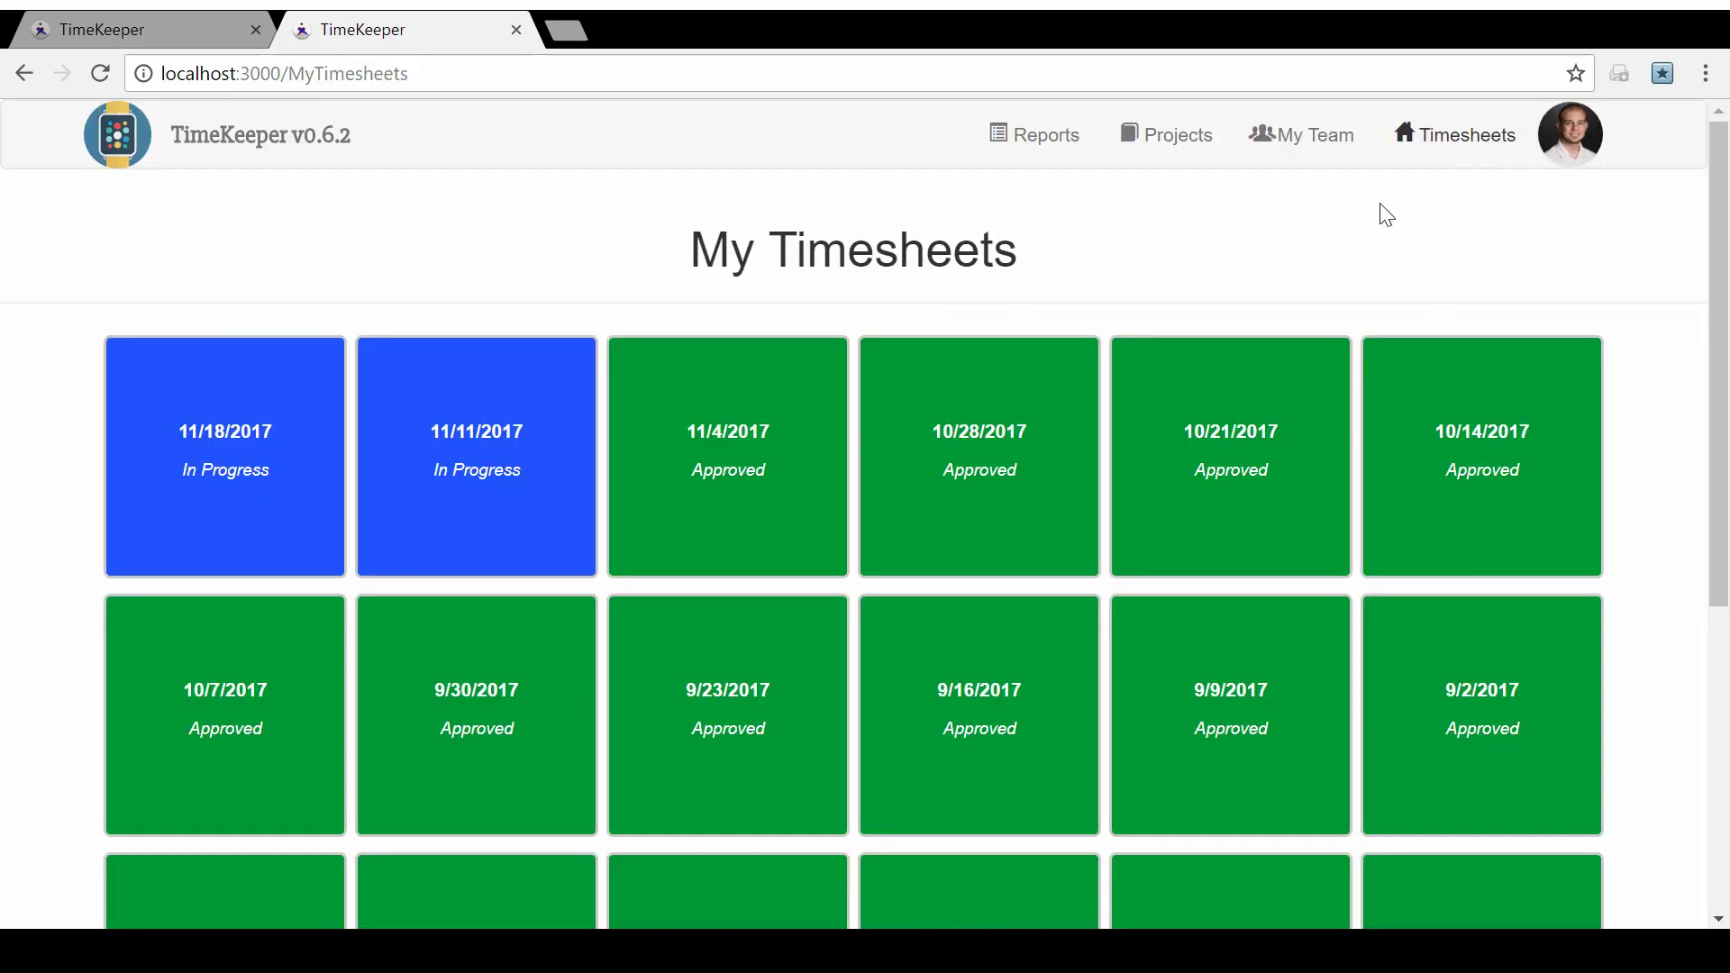
pyautogui.click(216, 451)
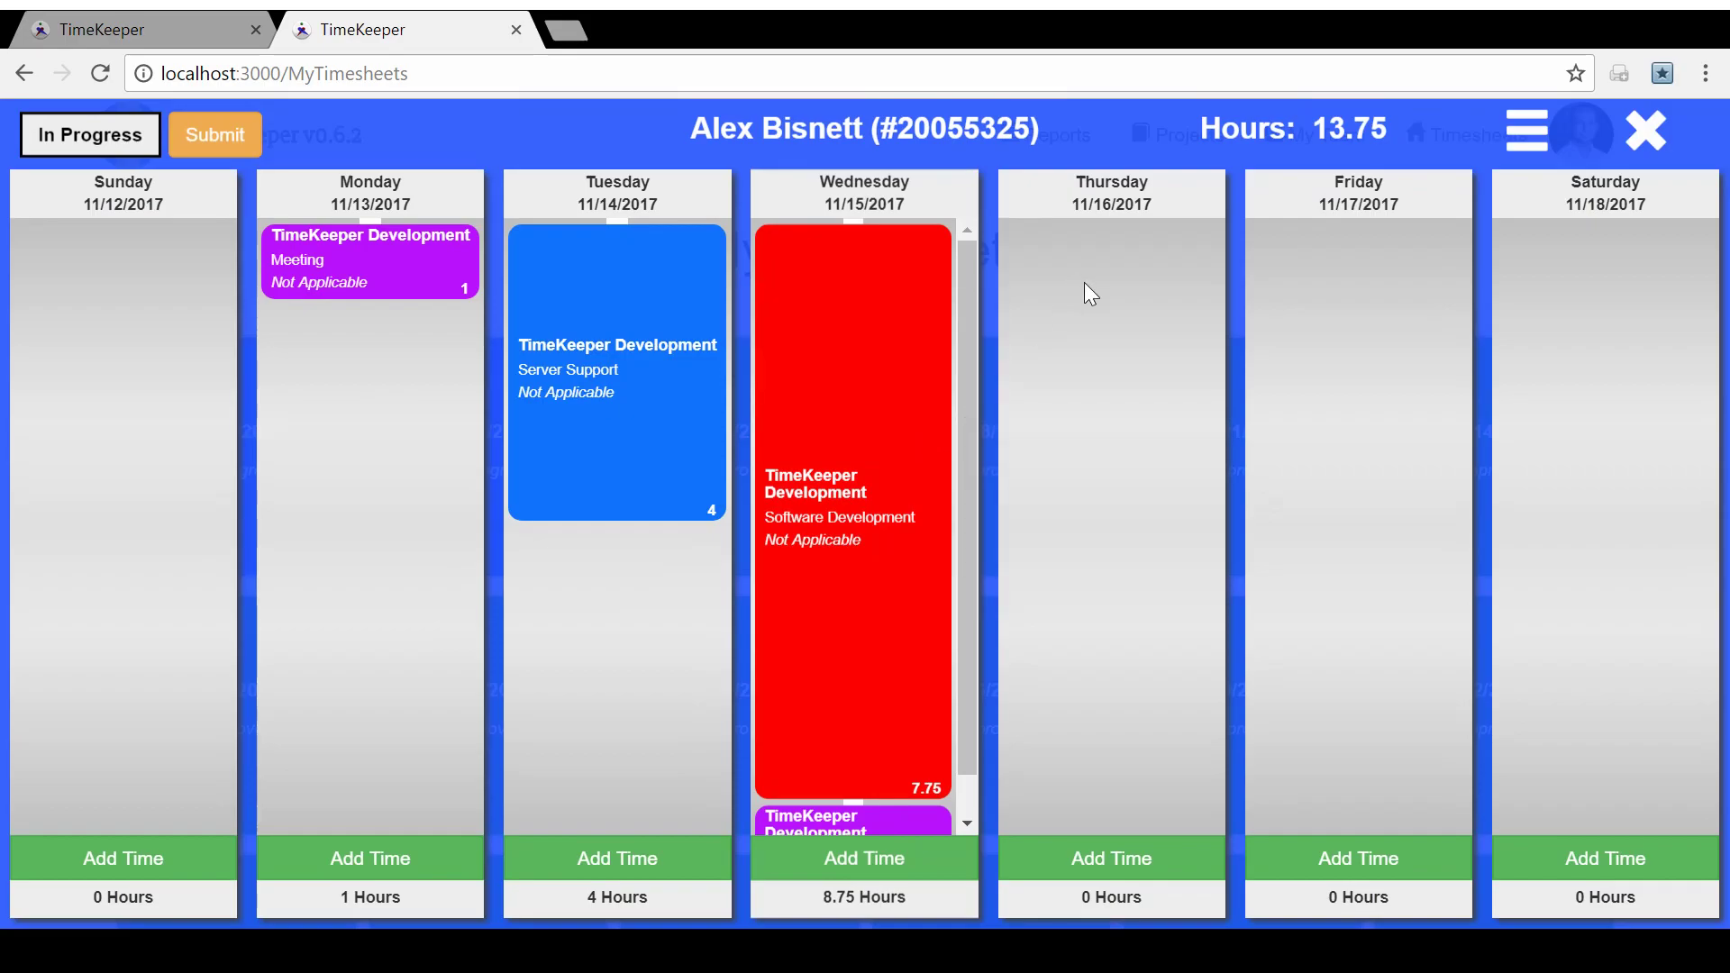
pyautogui.rightClick(1084, 282)
pyautogui.moveTo(1356, 311)
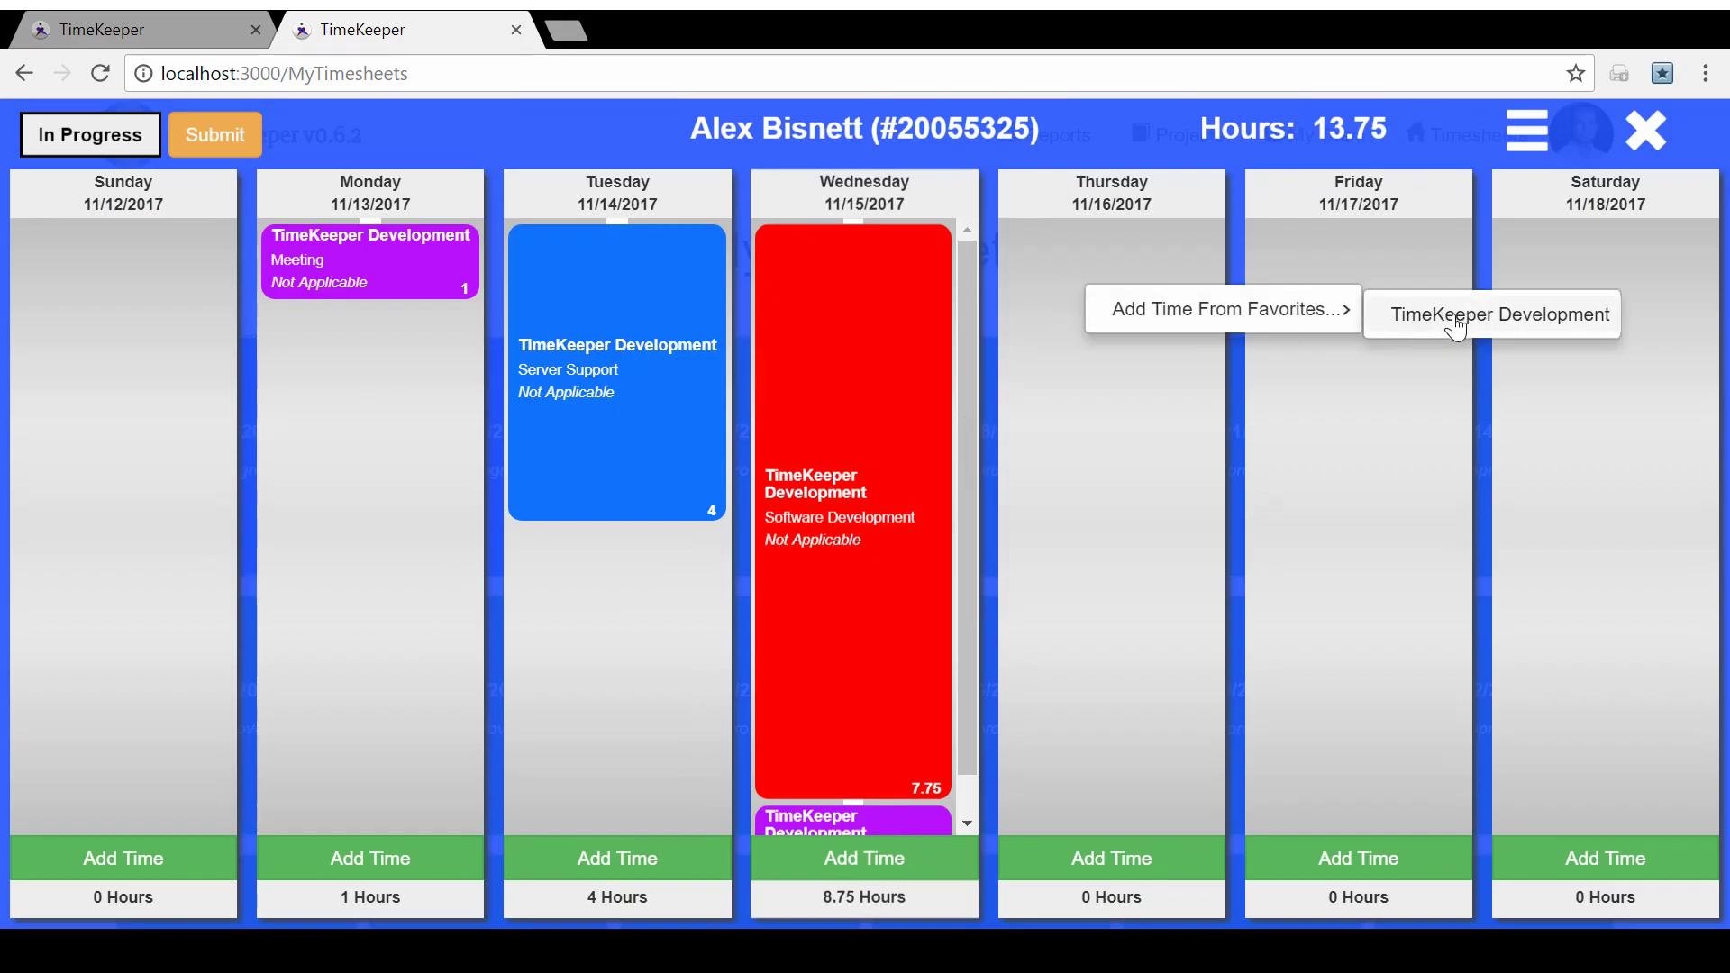